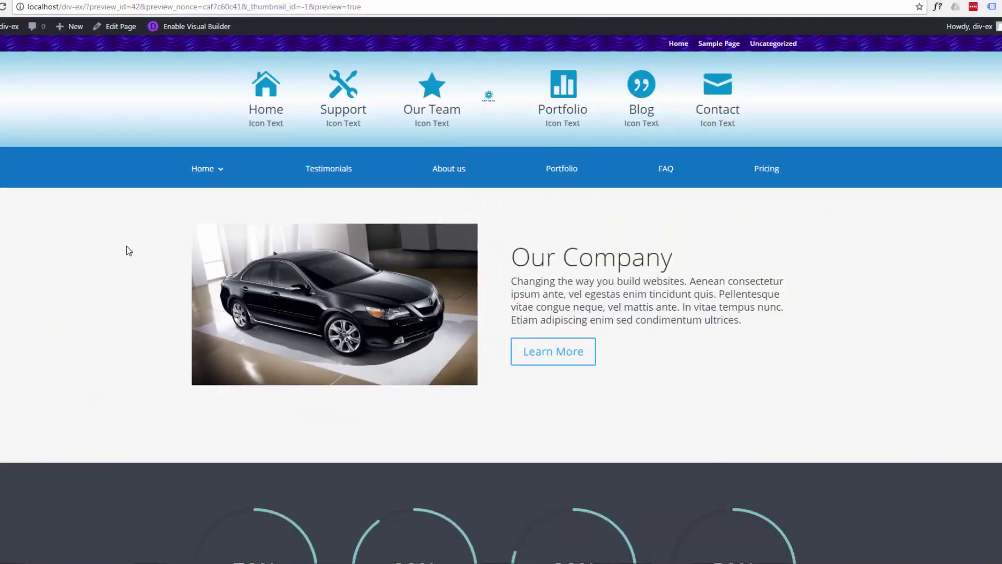
# Scroll through the Divi page preview before moving to Facebook's Page Plugin documentation
pyautogui.scroll(-4, 104, 250)
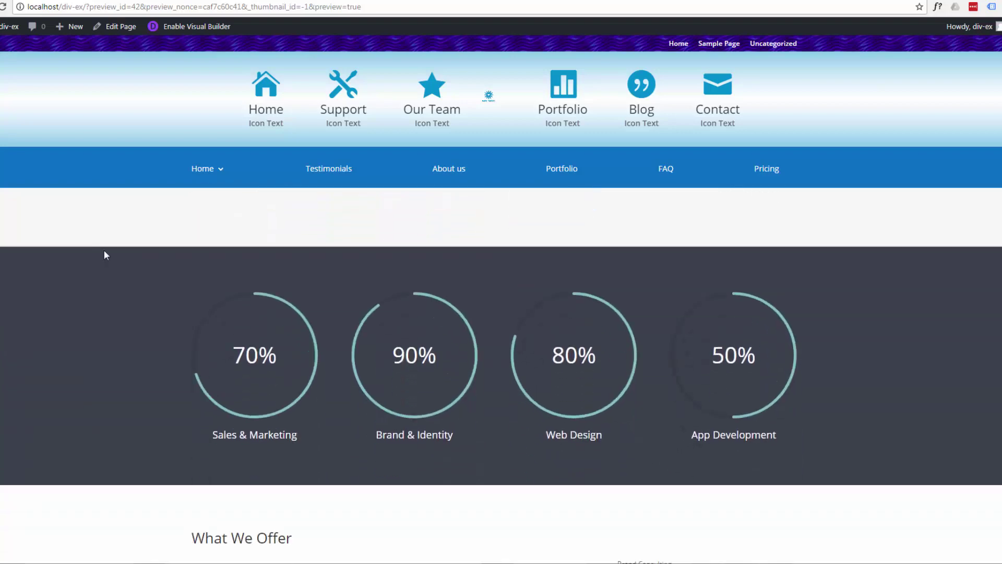
pyautogui.scroll(4, 105, 254)
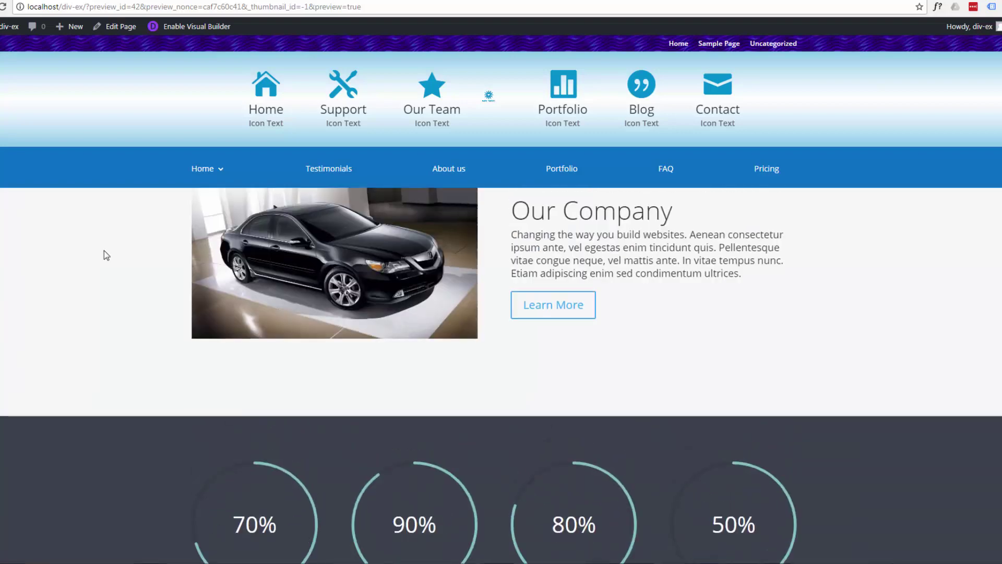
pyautogui.scroll(1, 104, 255)
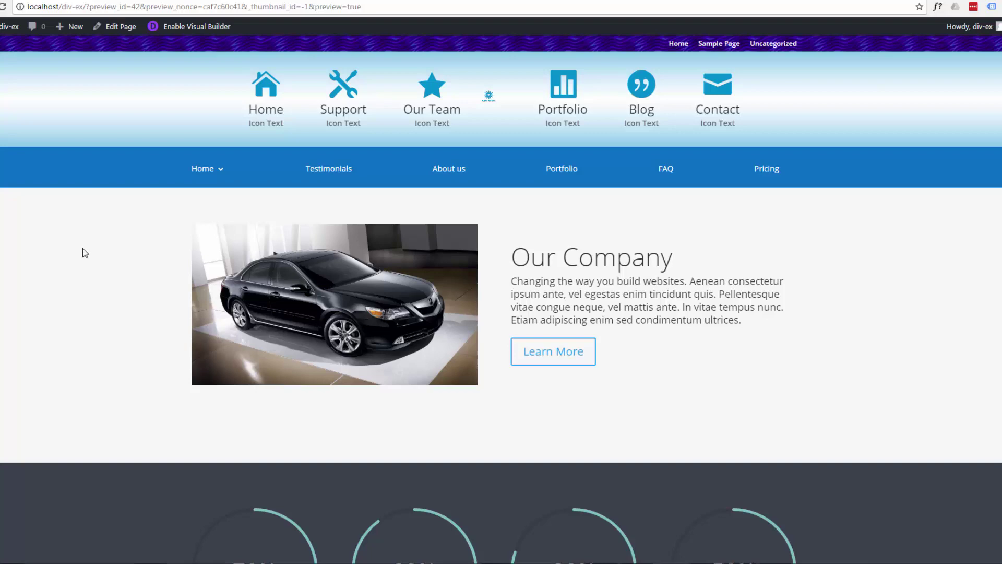
pyautogui.scroll(-7, 83, 249)
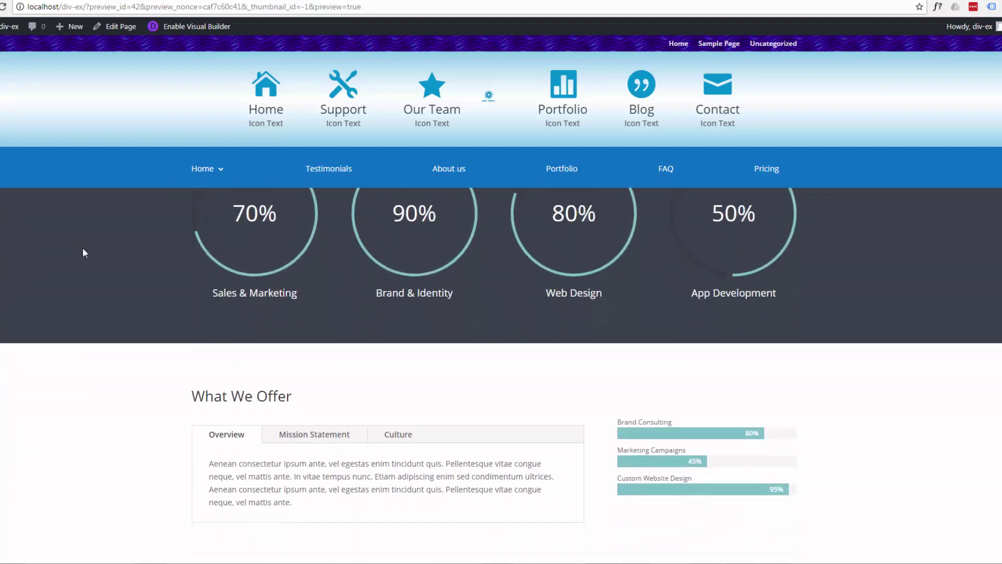
pyautogui.scroll(-6, 82, 248)
pyautogui.scroll(3, 83, 250)
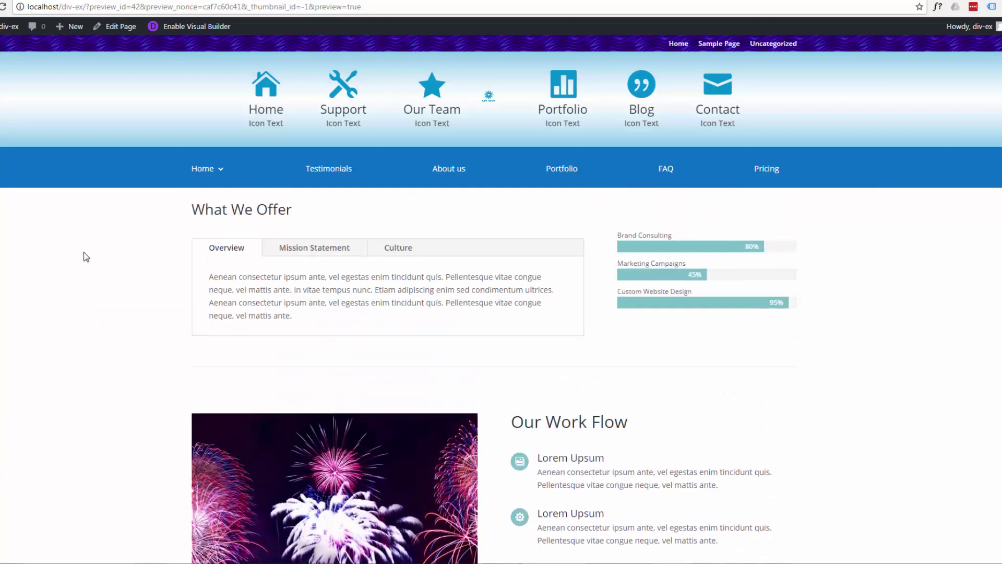
pyautogui.scroll(5, 84, 252)
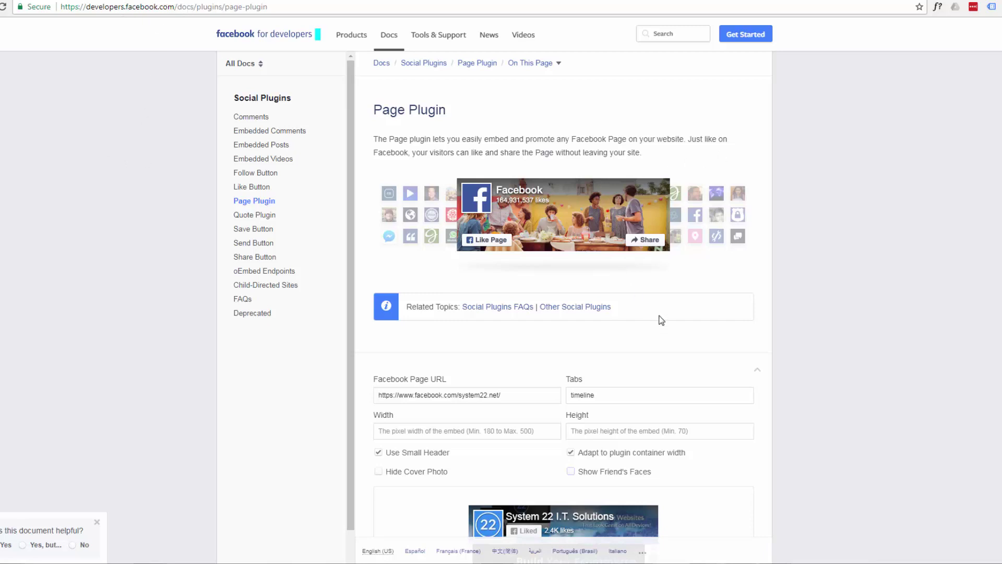
# Give the Page Plugin width 450 and height 600, with 'Adapt to plugin container width' unchecked
pyautogui.scroll(-1, 657, 312)
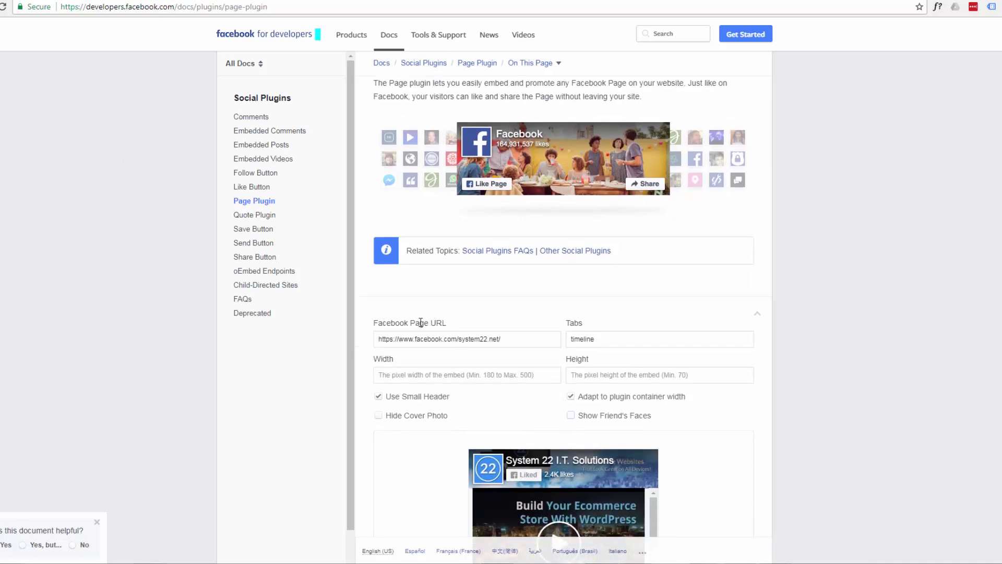
pyautogui.click(522, 340)
pyautogui.scroll(-2, 555, 300)
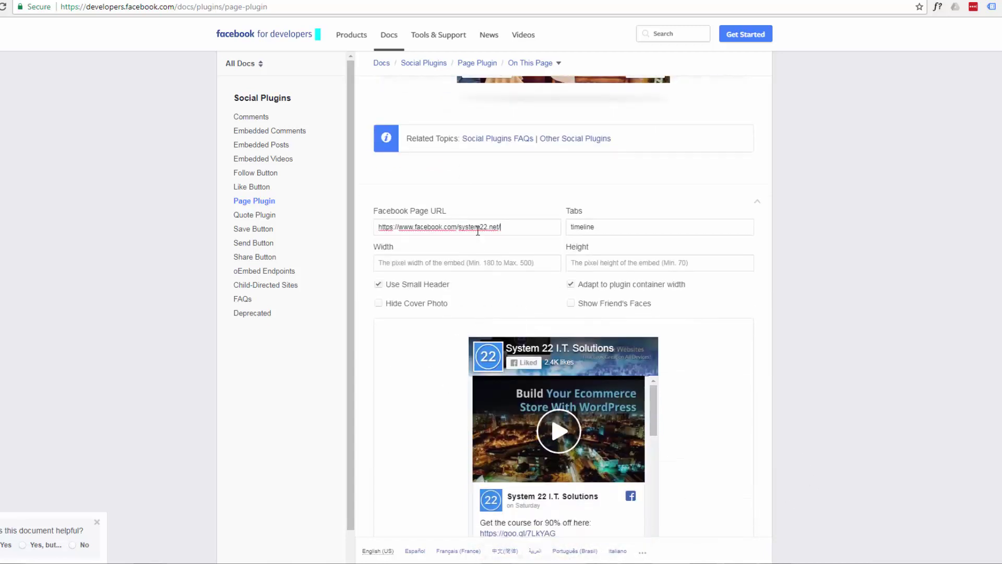
pyautogui.scroll(-2, 692, 409)
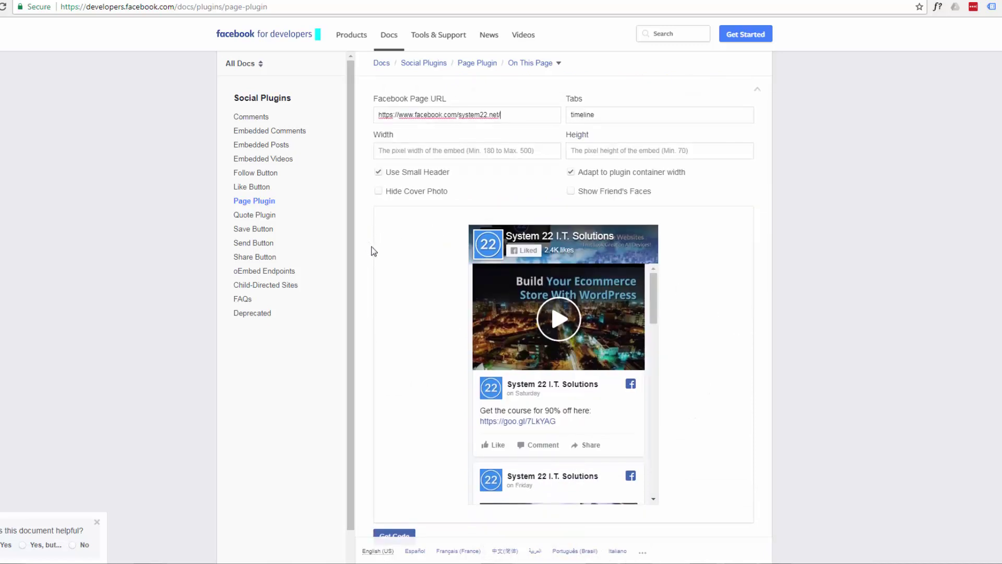
pyautogui.click(399, 149)
pyautogui.write('450')
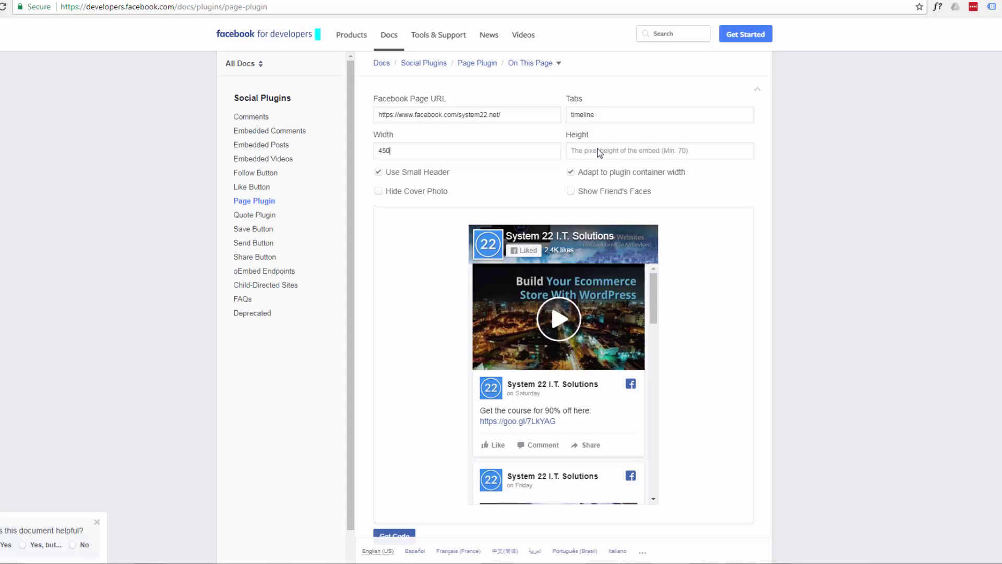
pyautogui.press('Tab')
pyautogui.write('600')
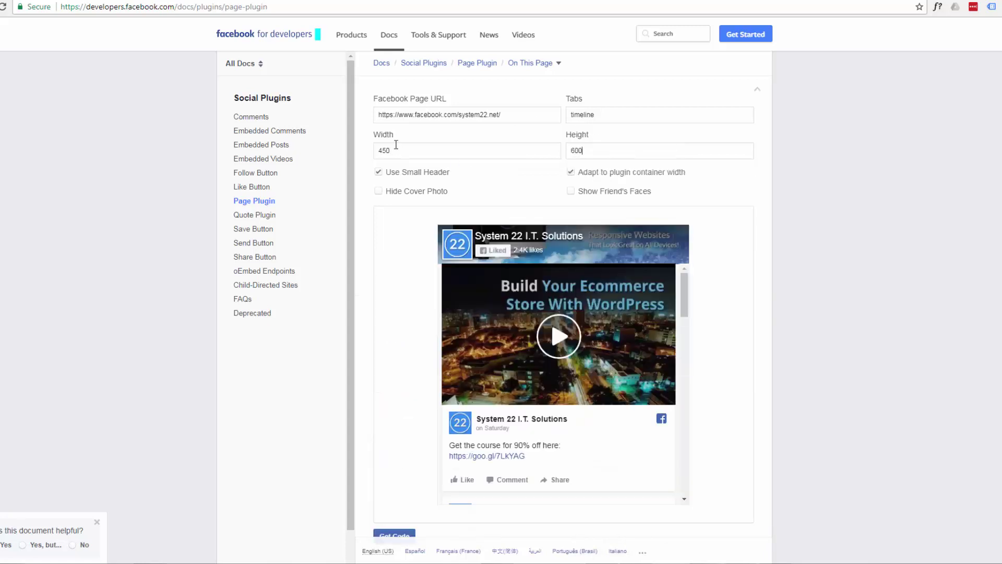
pyautogui.click(571, 172)
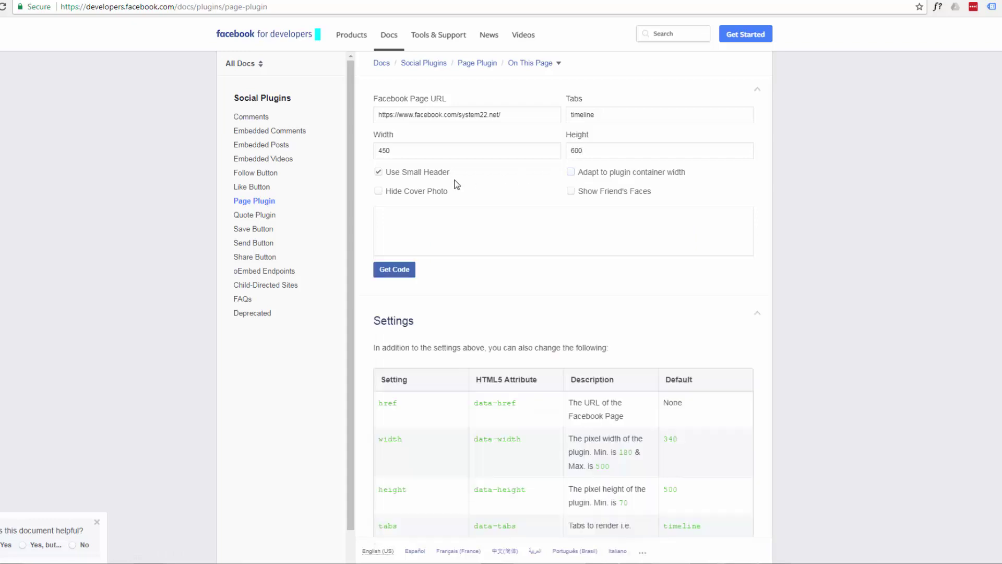
# Check Hide Cover Photo, and try the full-size header before restoring Use Small Header
pyautogui.scroll(-5, 519, 329)
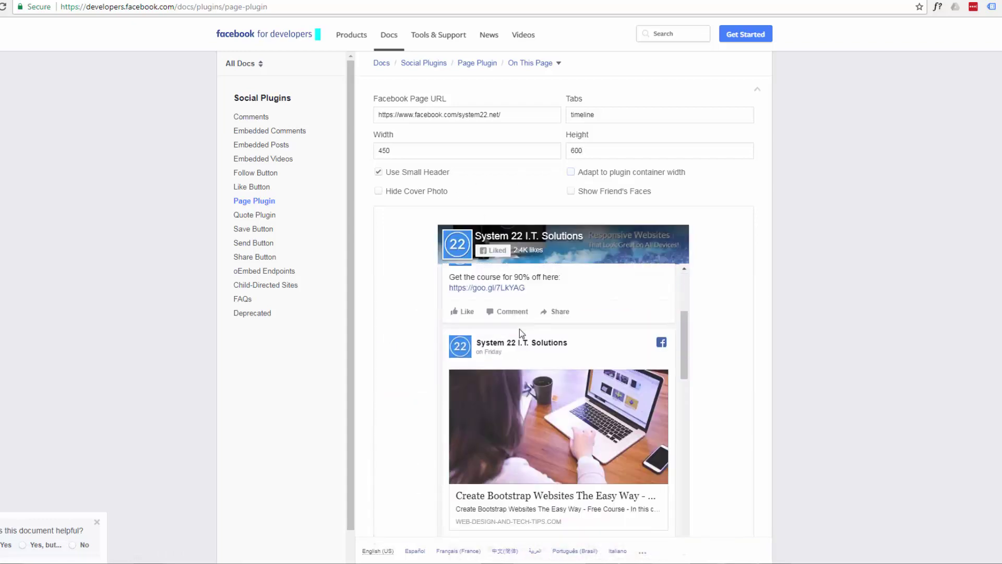
pyautogui.scroll(-8, 522, 328)
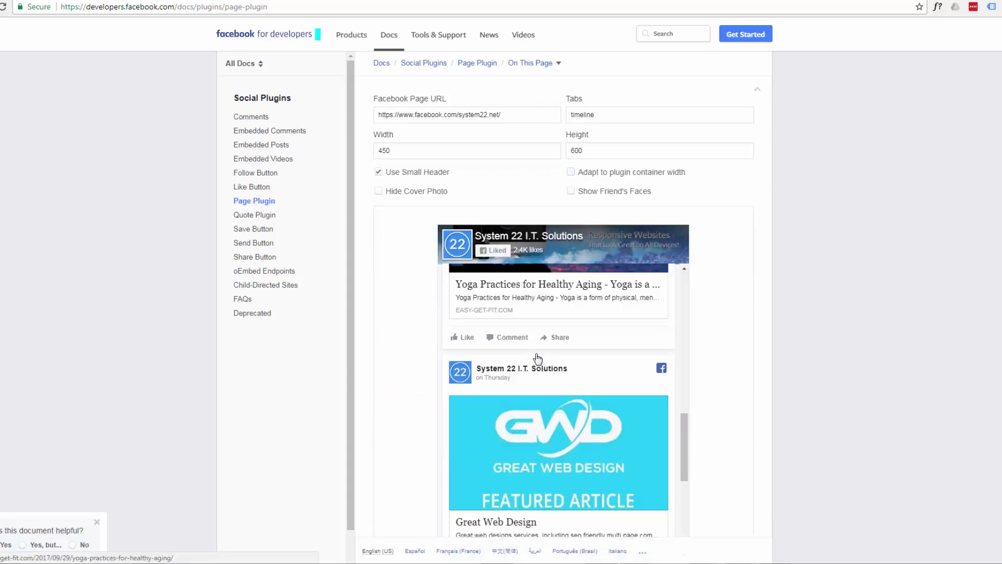
pyautogui.scroll(-10, 535, 353)
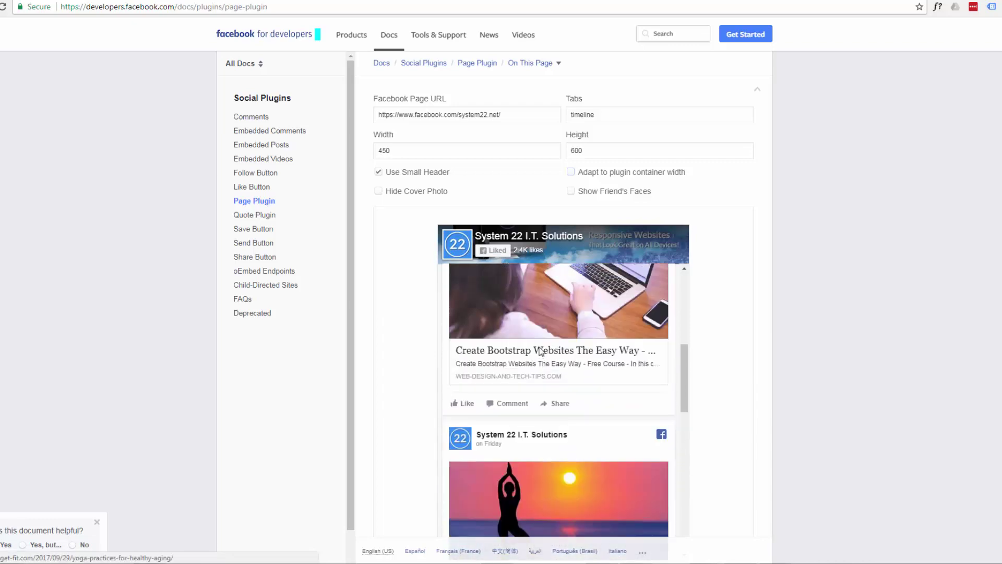
pyautogui.scroll(3, 539, 346)
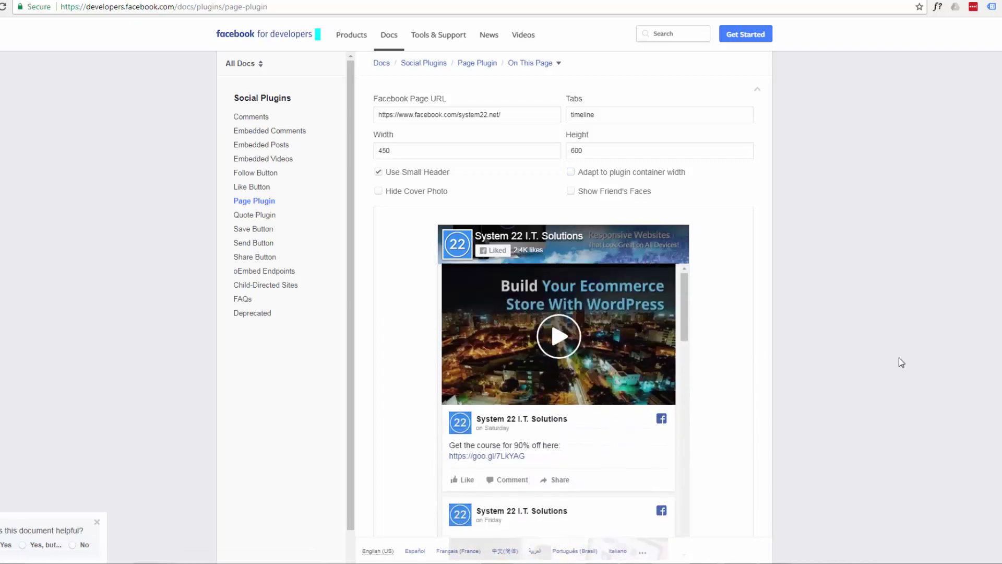
pyautogui.scroll(-2, 901, 362)
pyautogui.scroll(2, 901, 363)
pyautogui.scroll(-1, 901, 363)
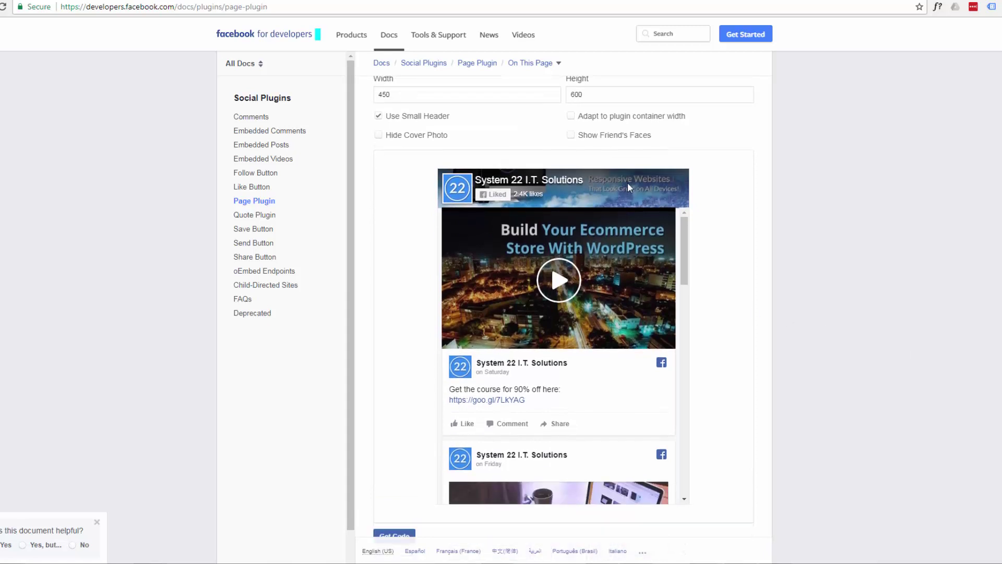
pyautogui.click(379, 135)
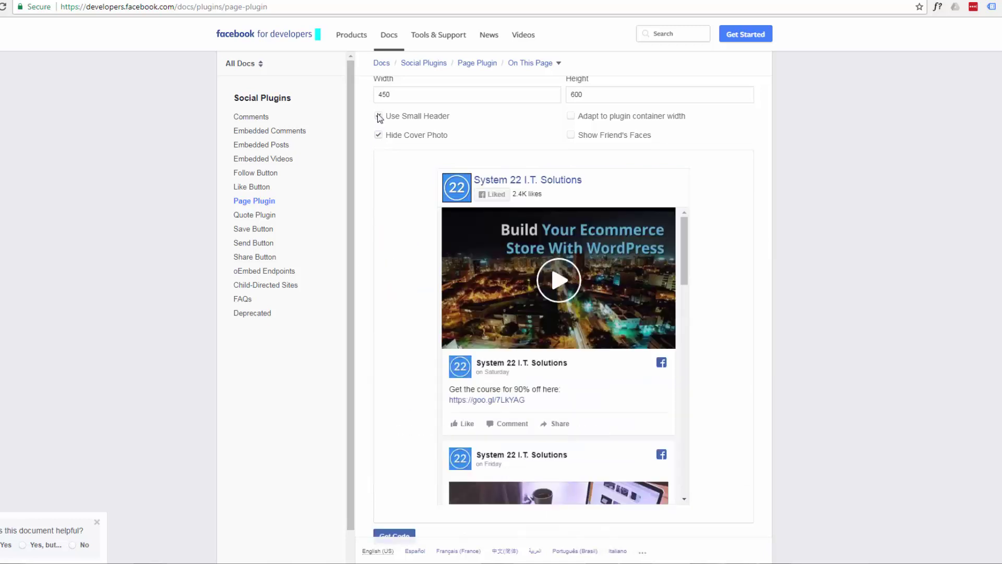
pyautogui.click(378, 116)
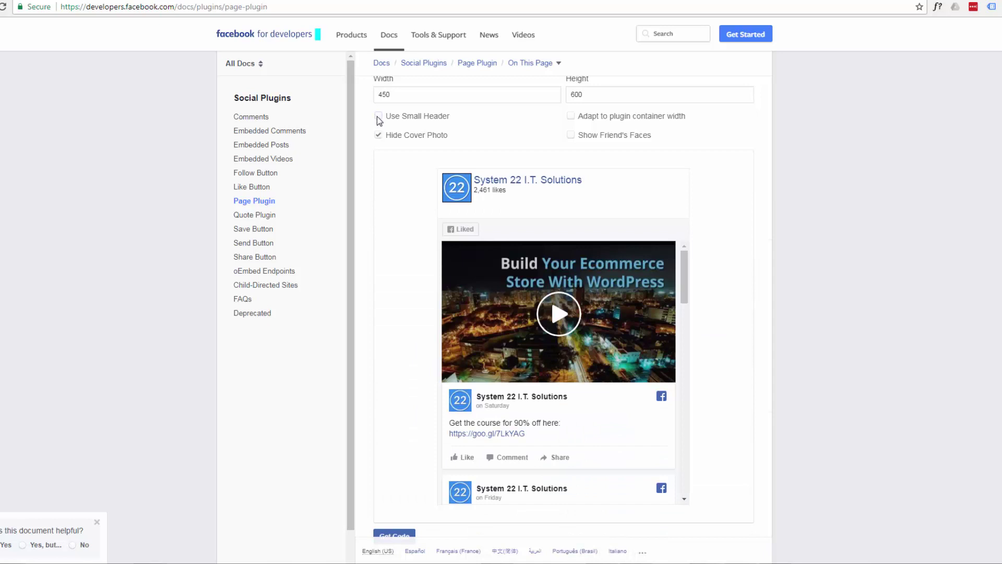
pyautogui.click(379, 116)
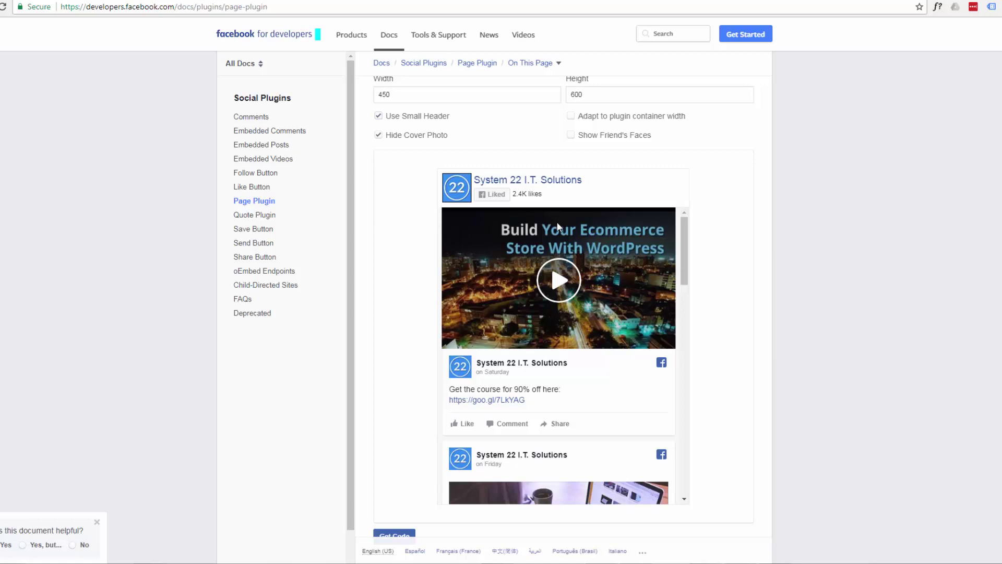
# Try Show Friend's Faces, then turn it back off and scroll to Get Code
pyautogui.scroll(-2, 557, 224)
pyautogui.scroll(-1, 557, 221)
pyautogui.scroll(1, 556, 221)
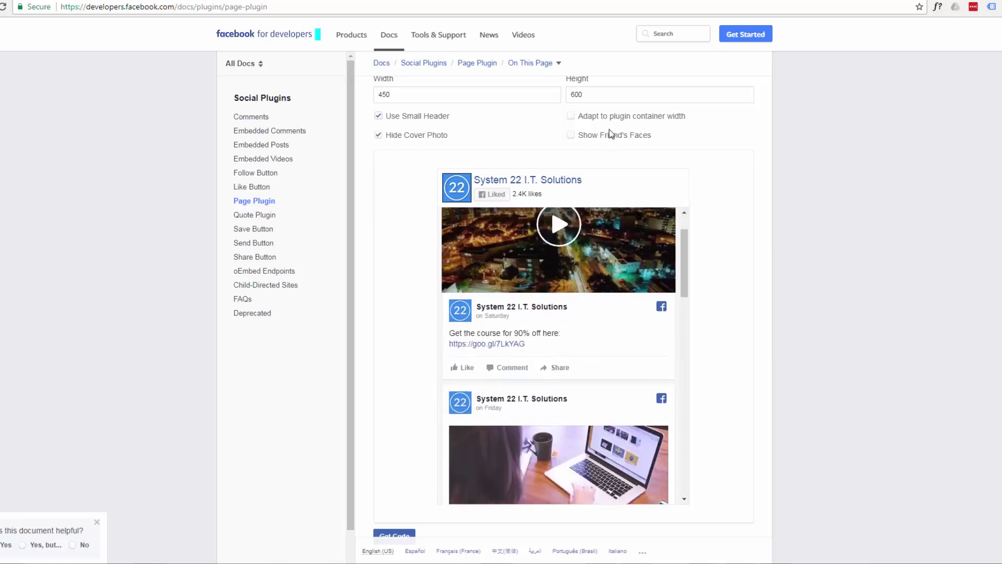
pyautogui.click(571, 135)
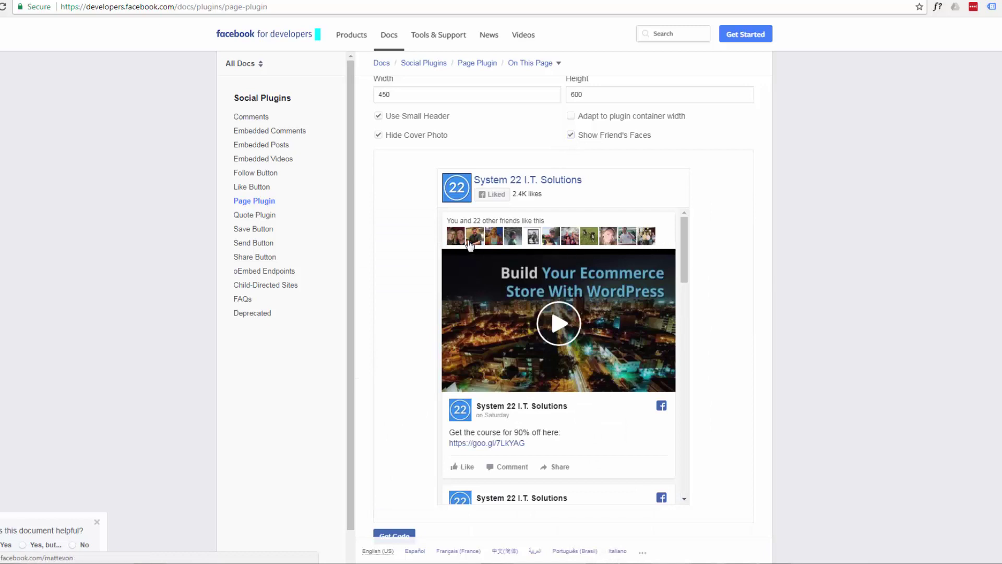
pyautogui.click(571, 135)
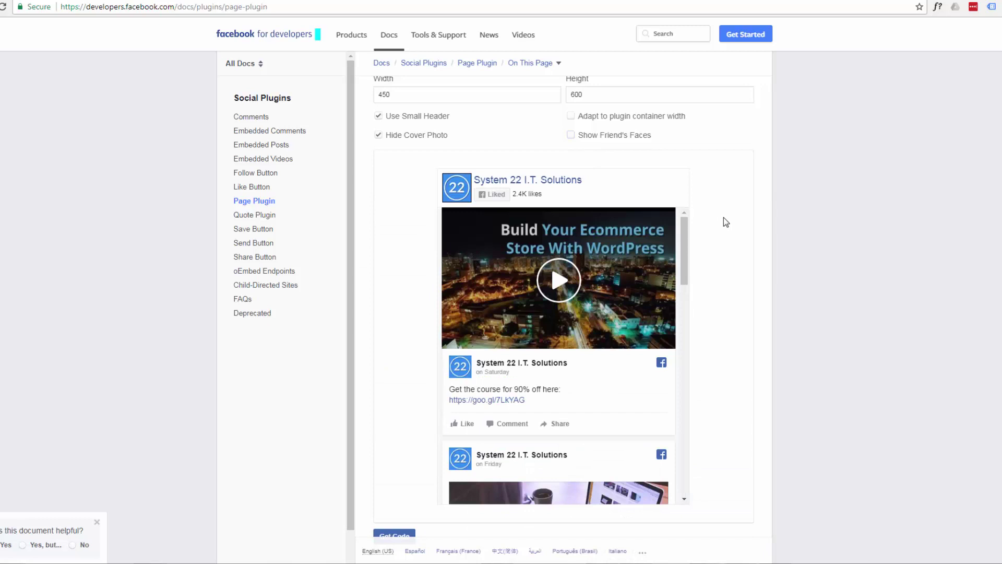
pyautogui.scroll(-2, 864, 251)
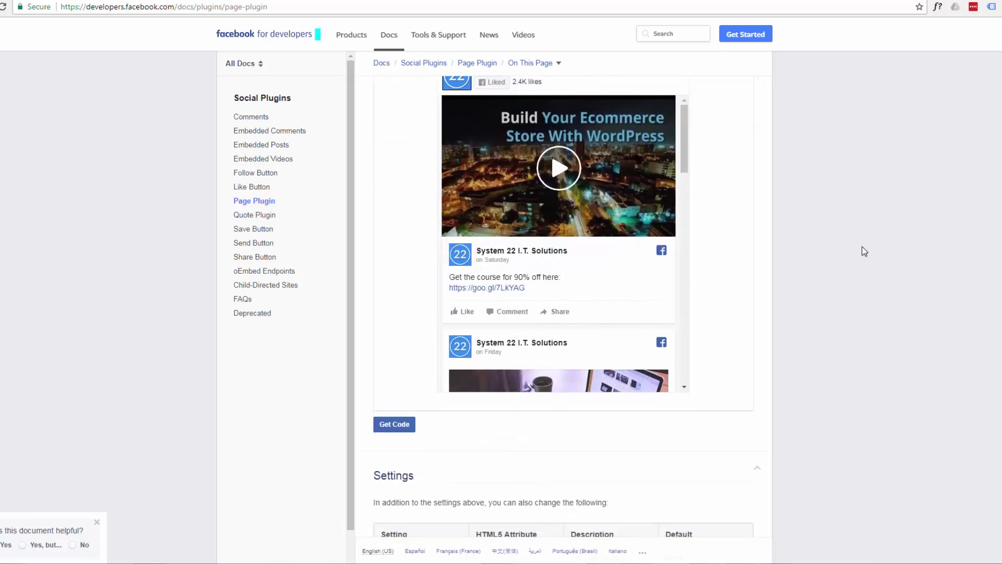
# Generate the Page Plugin code, switch to the IFrame version, and copy the whole iframe code
pyautogui.click(395, 424)
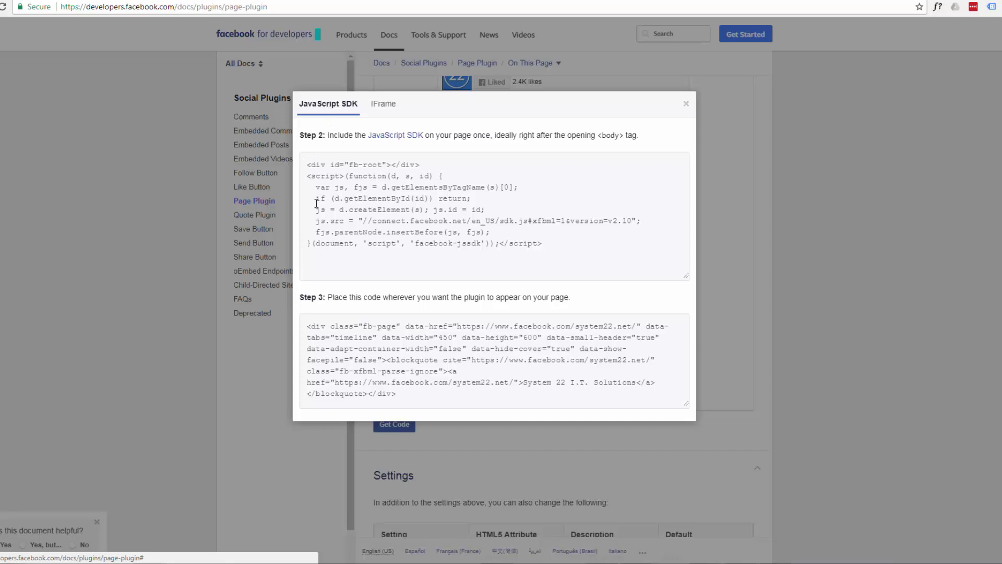
pyautogui.click(385, 107)
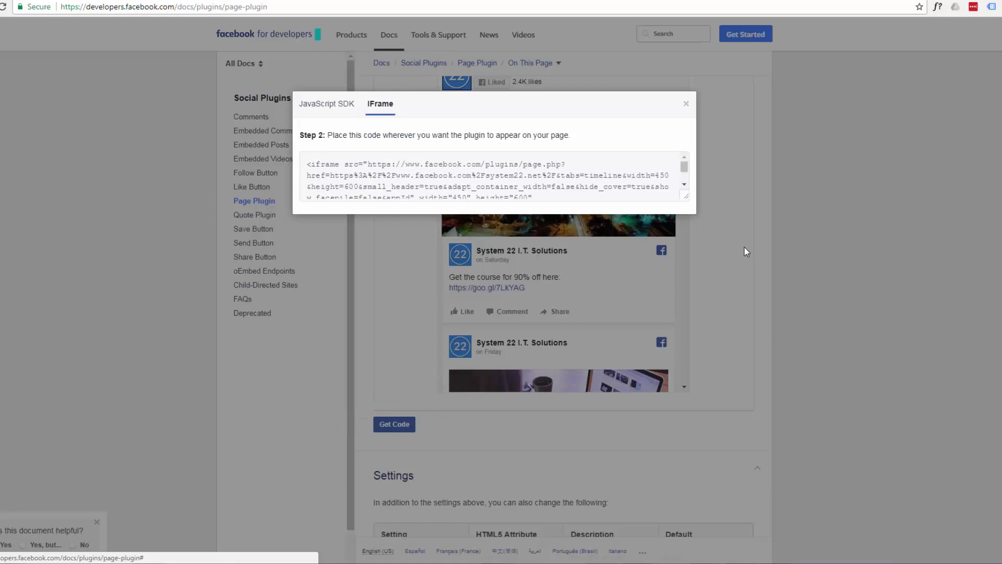
pyautogui.moveTo(686, 199); pyautogui.dragTo(693, 249)
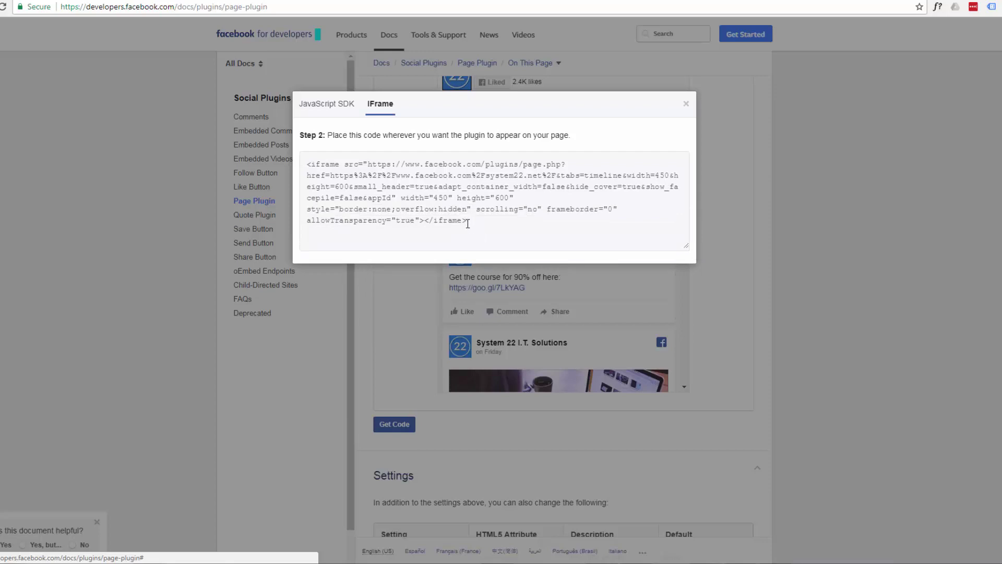
pyautogui.moveTo(468, 221); pyautogui.dragTo(306, 167)
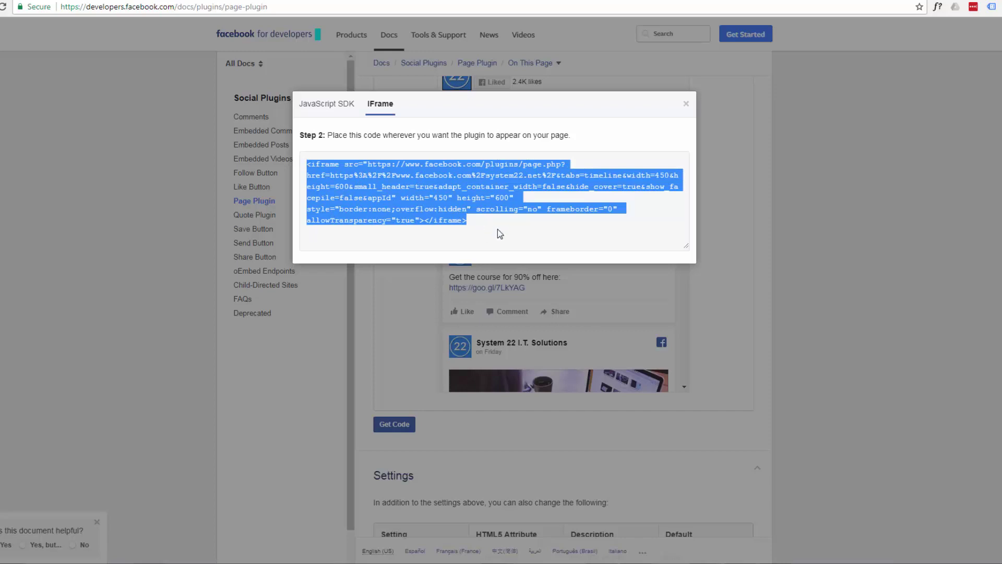
pyautogui.rightClick(404, 192)
pyautogui.click(431, 203)
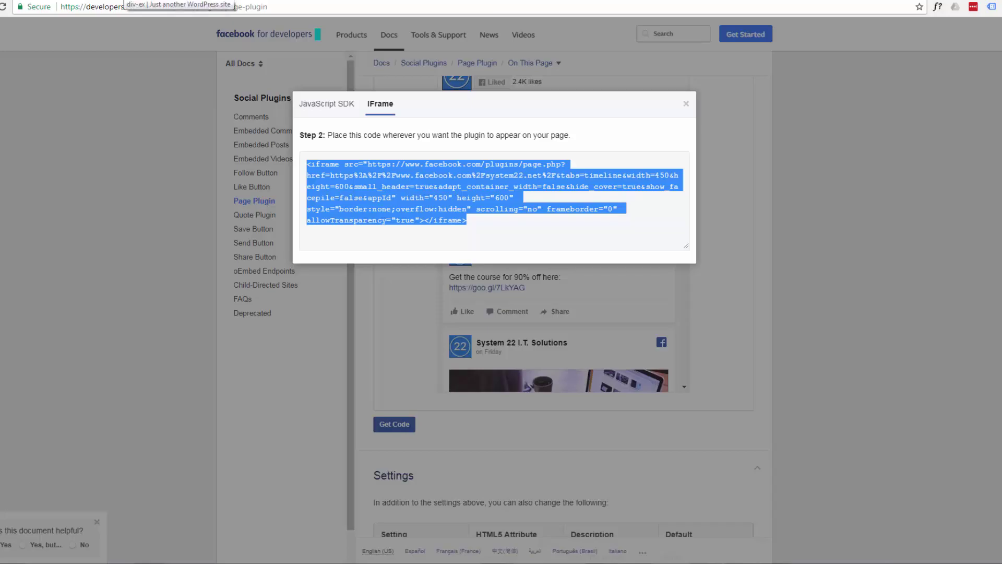
# Switch to the homepage preview and scroll its sections, returning to Our Company
pyautogui.hotkey('ctrl', 'Tab')
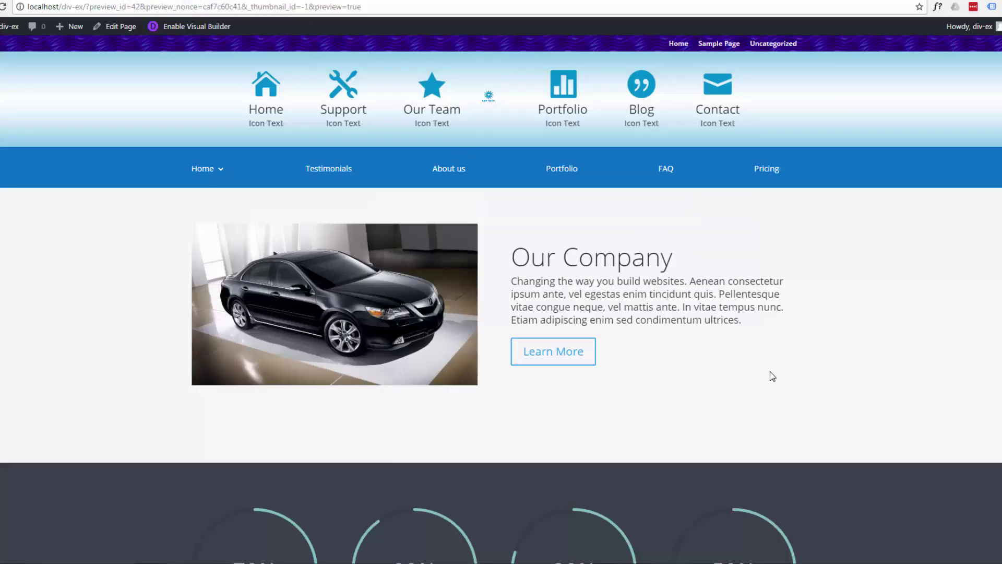
pyautogui.scroll(-5, 789, 312)
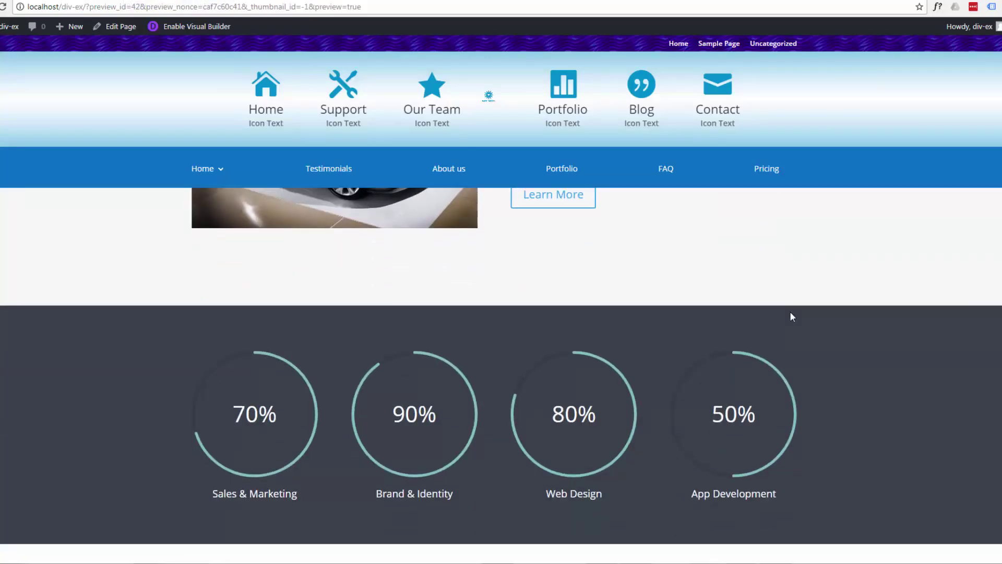
pyautogui.scroll(-4, 790, 312)
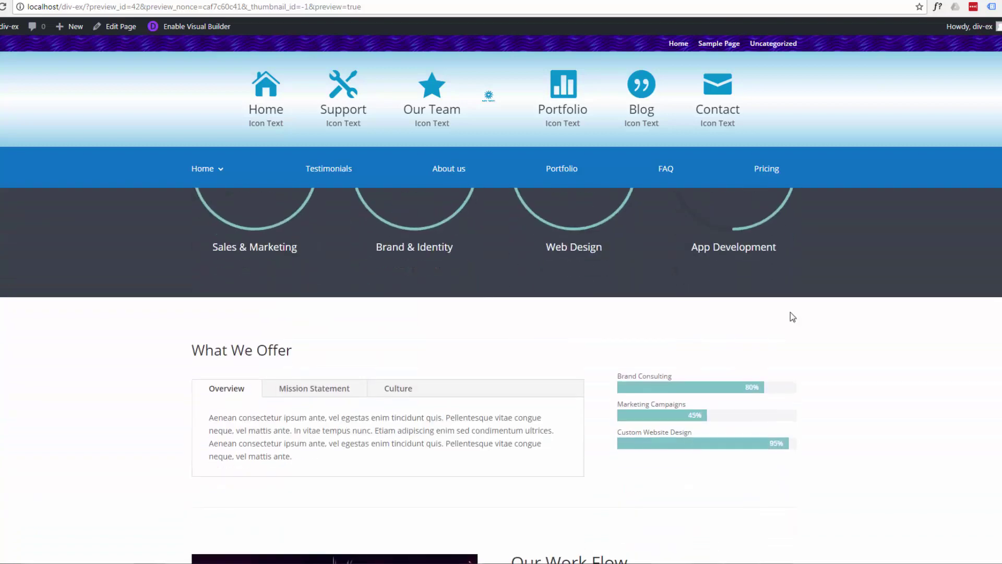
pyautogui.scroll(2, 790, 312)
pyautogui.scroll(5, 790, 312)
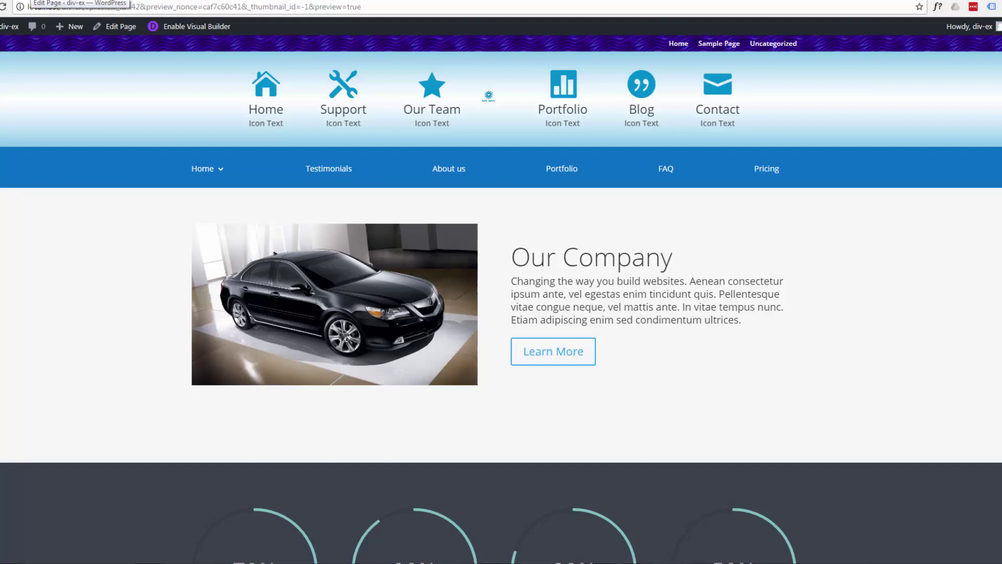
# In the page editor, clone the Image/Text/Blurb row and place it above the Circle Counter row
pyautogui.click(31, 1)
pyautogui.scroll(-2, 253, 309)
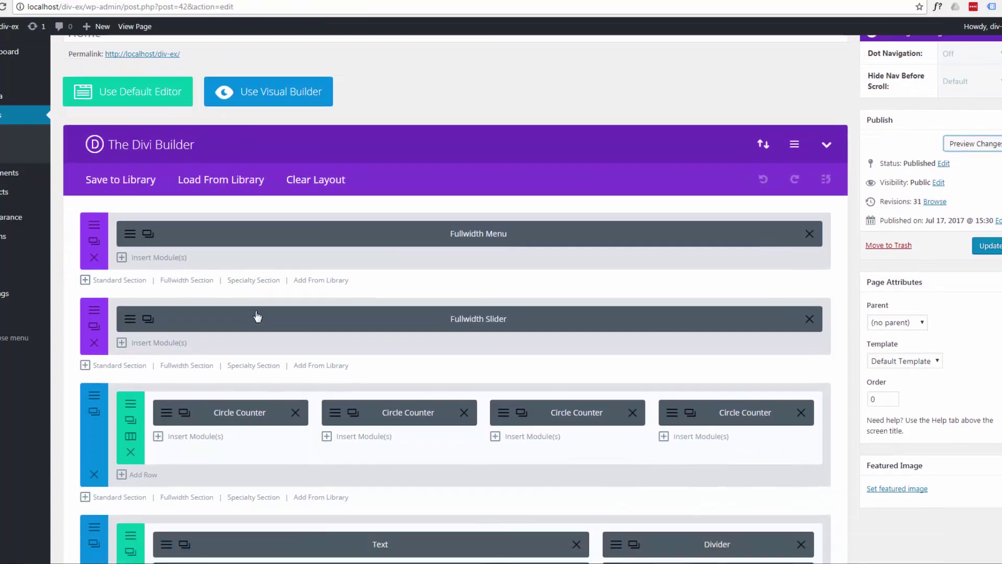
pyautogui.scroll(-9, 254, 310)
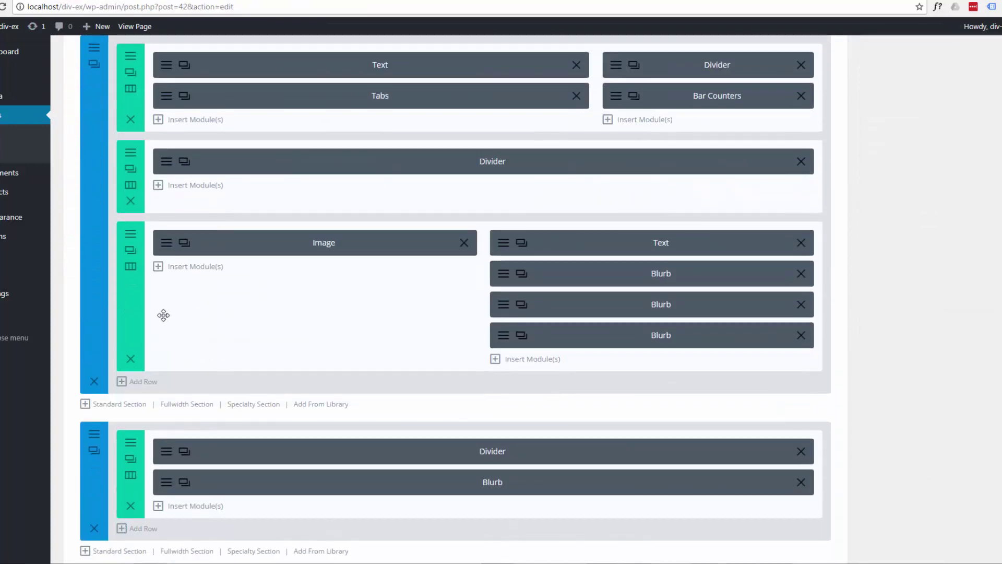
pyautogui.click(130, 252)
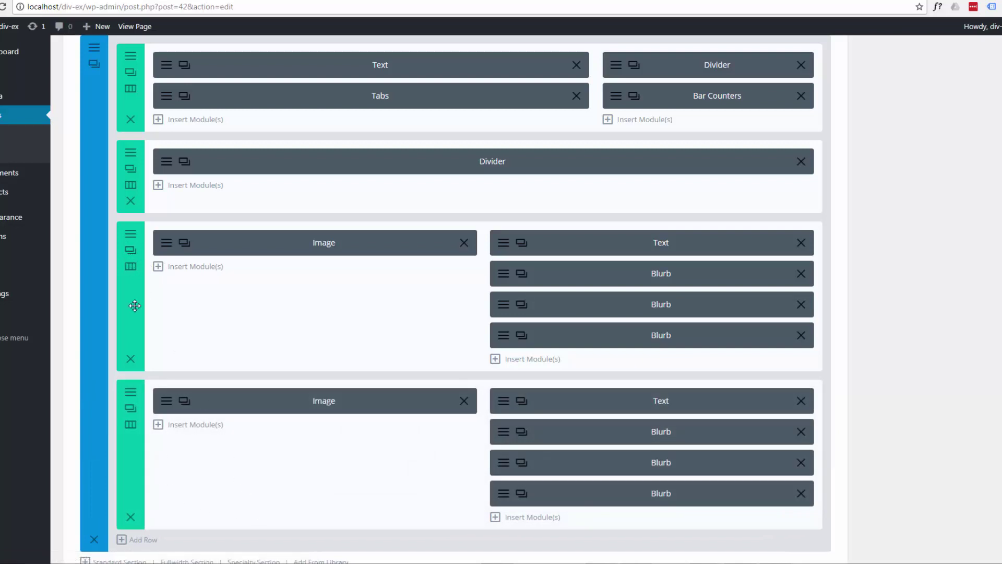
pyautogui.moveTo(135, 306)
pyautogui.mouseDown()
pyautogui.moveTo(132, 320)
pyautogui.moveTo(143, 180)
pyautogui.moveTo(136, 92)
pyautogui.moveTo(152, 38)
pyautogui.moveTo(146, 104)
pyautogui.moveTo(143, 10)
pyautogui.moveTo(132, 308)
pyautogui.mouseUp()
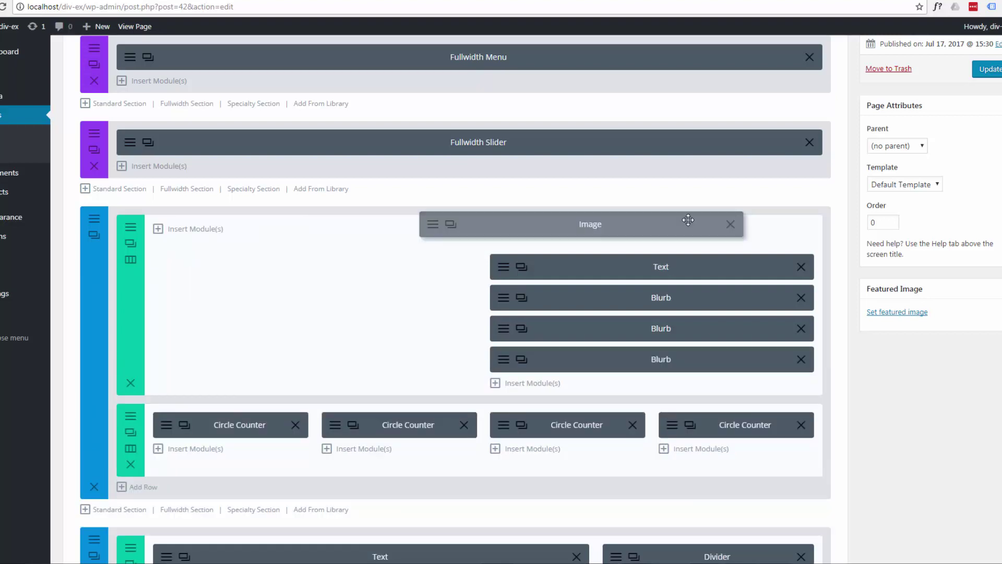
# Move Text and three Blurbs into the left column, add two Blurb copies, and delete the Image
pyautogui.moveTo(688, 219); pyautogui.dragTo(723, 239)
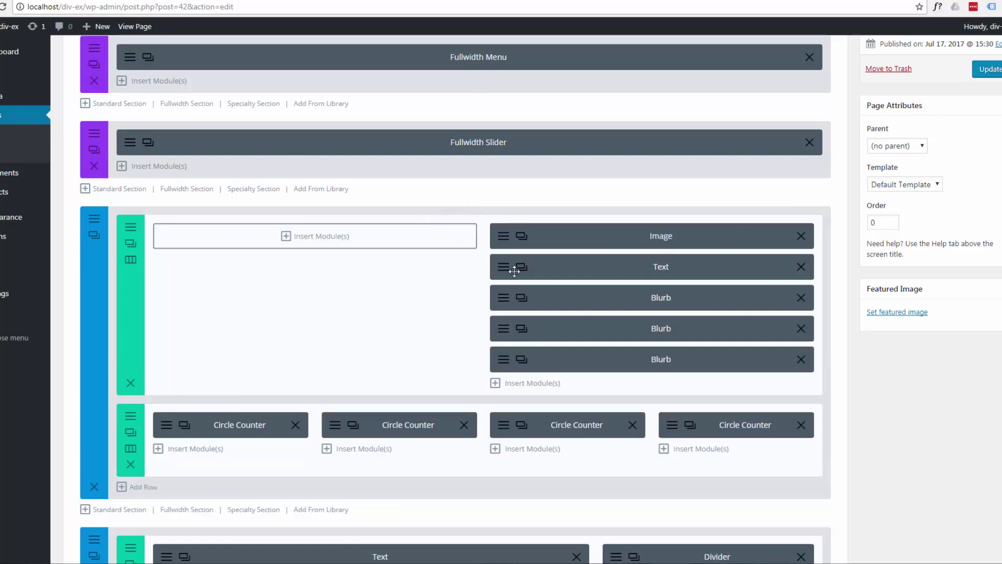
pyautogui.moveTo(514, 270); pyautogui.dragTo(285, 236)
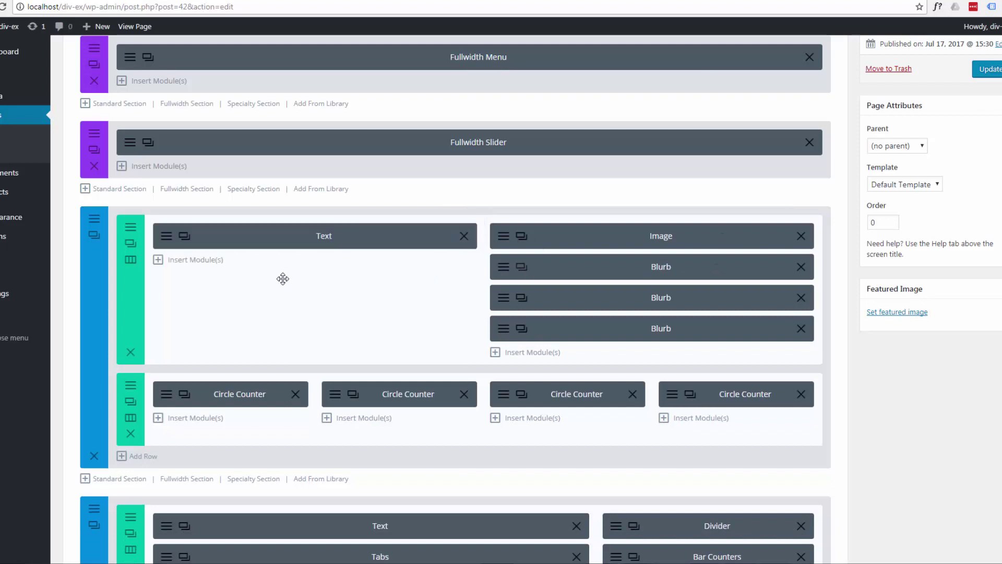
pyautogui.moveTo(545, 267); pyautogui.dragTo(209, 275)
pyautogui.moveTo(559, 266); pyautogui.dragTo(229, 294)
pyautogui.moveTo(555, 264); pyautogui.dragTo(221, 327)
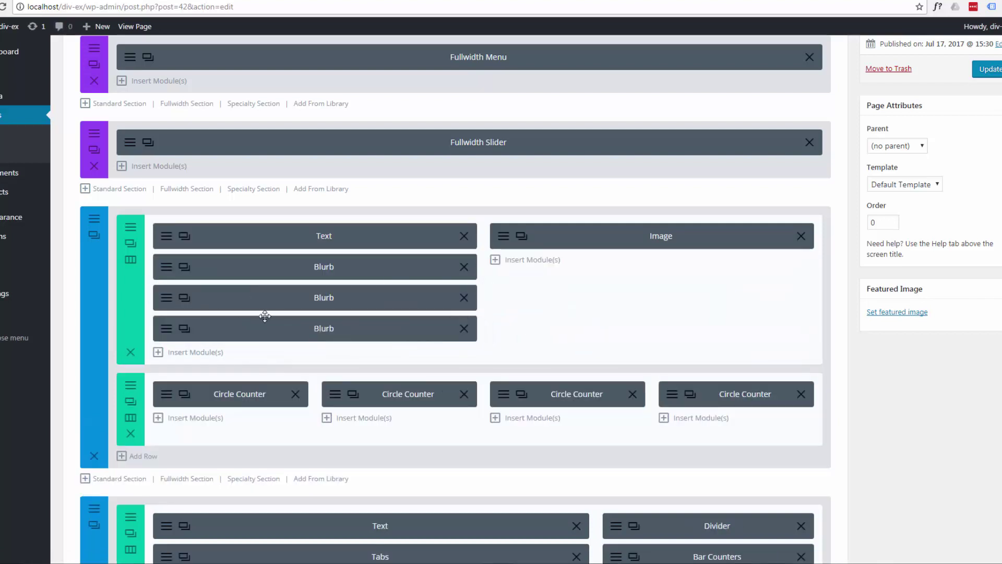
pyautogui.click(184, 327)
pyautogui.click(184, 359)
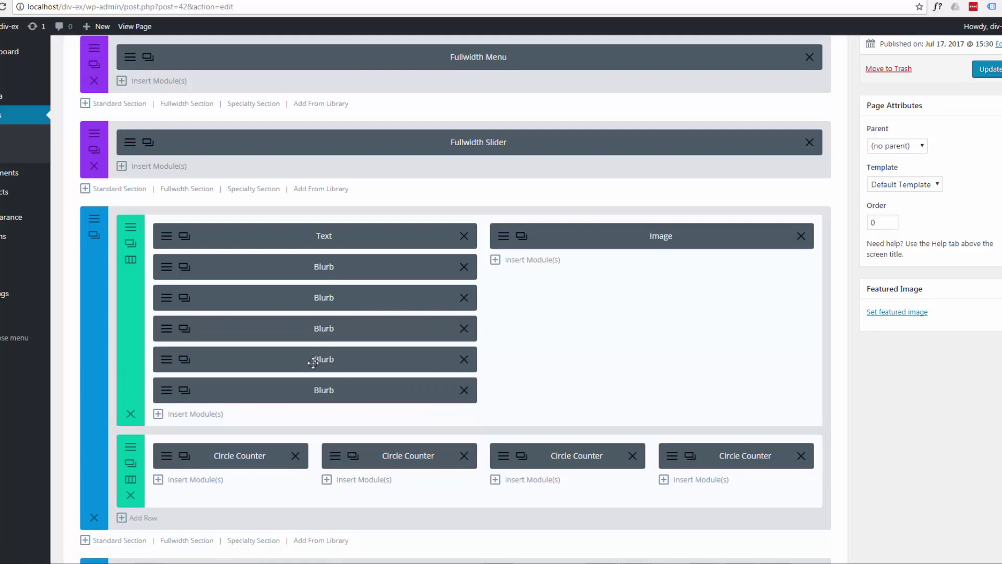
pyautogui.click(801, 237)
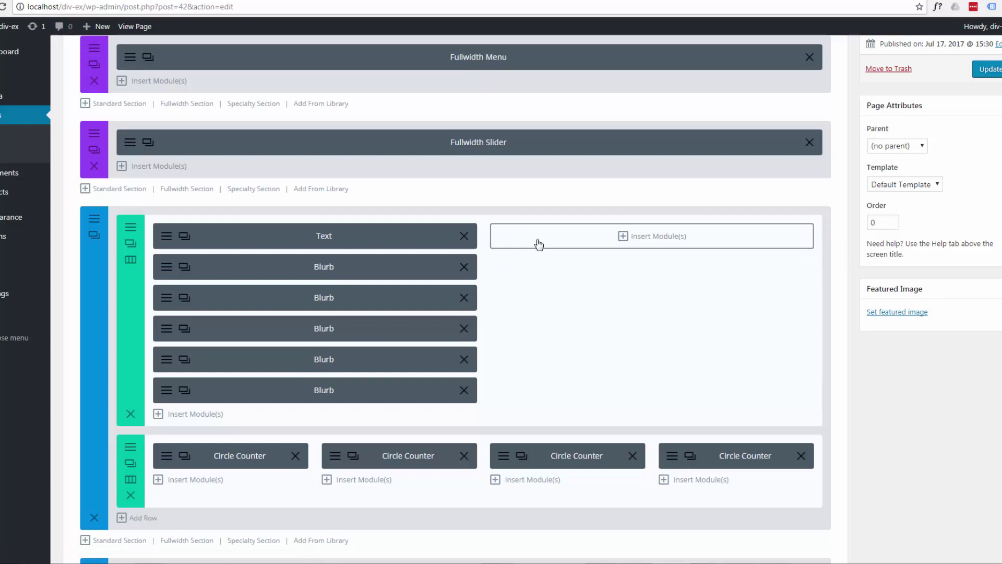
# Insert a Text module in the right column with the Facebook iframe code pasted in its Text tab
pyautogui.click(627, 238)
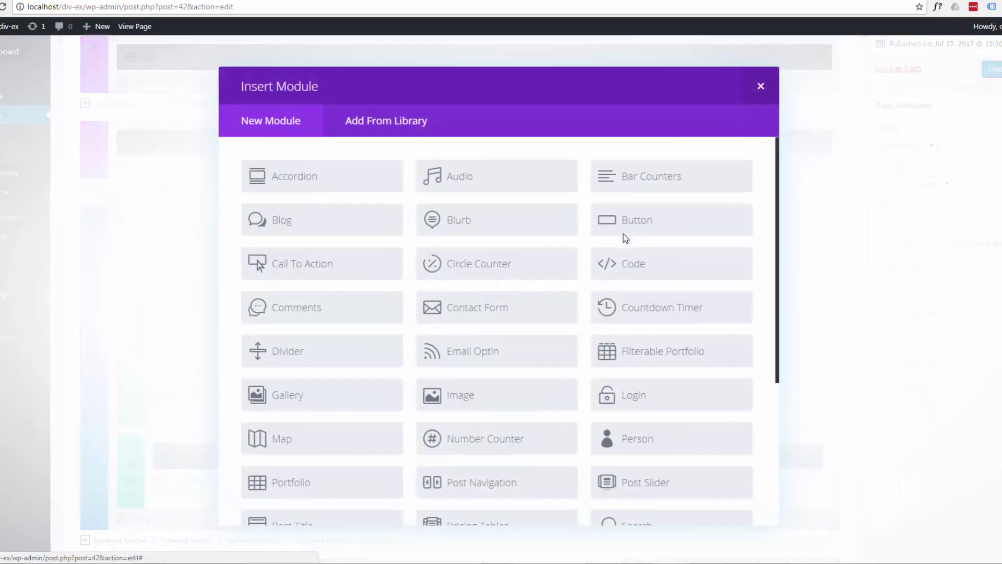
pyautogui.scroll(-2, 505, 396)
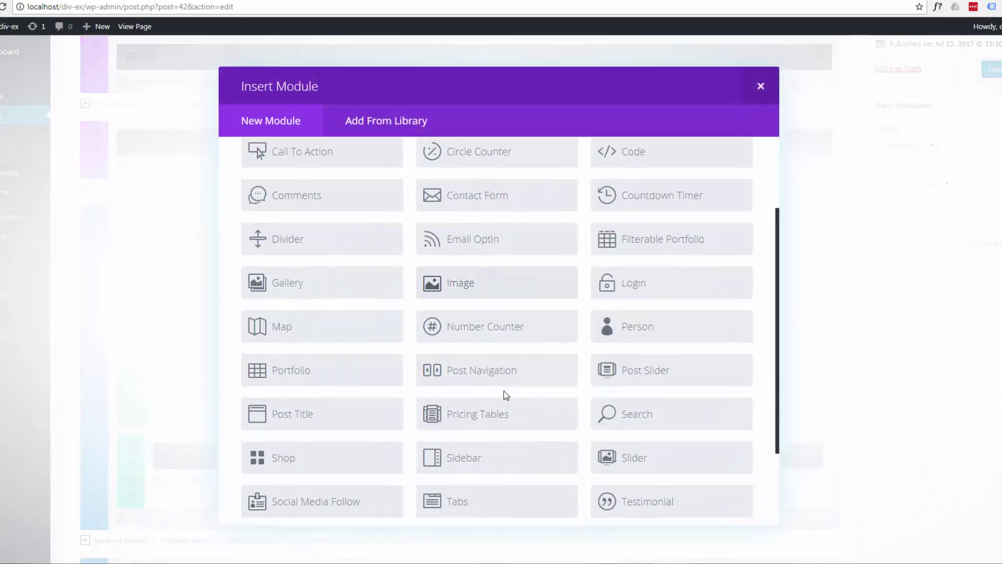
pyautogui.scroll(-2, 505, 390)
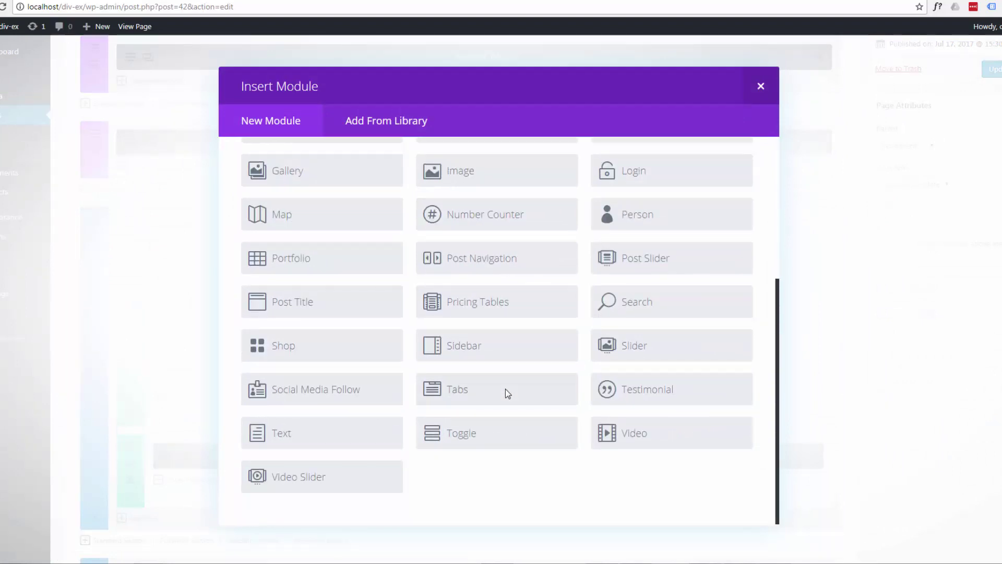
pyautogui.click(329, 435)
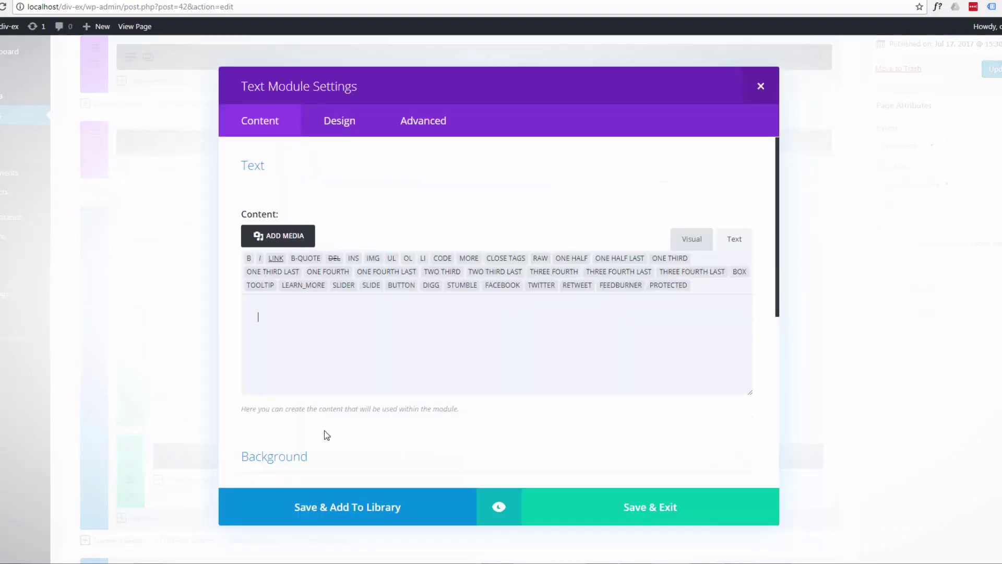
pyautogui.click(687, 238)
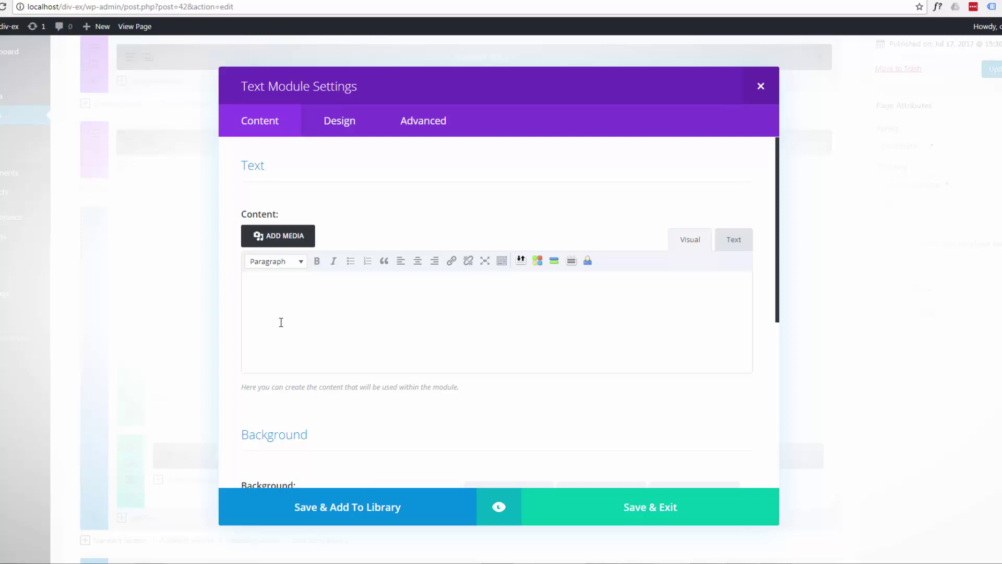
pyautogui.click(733, 244)
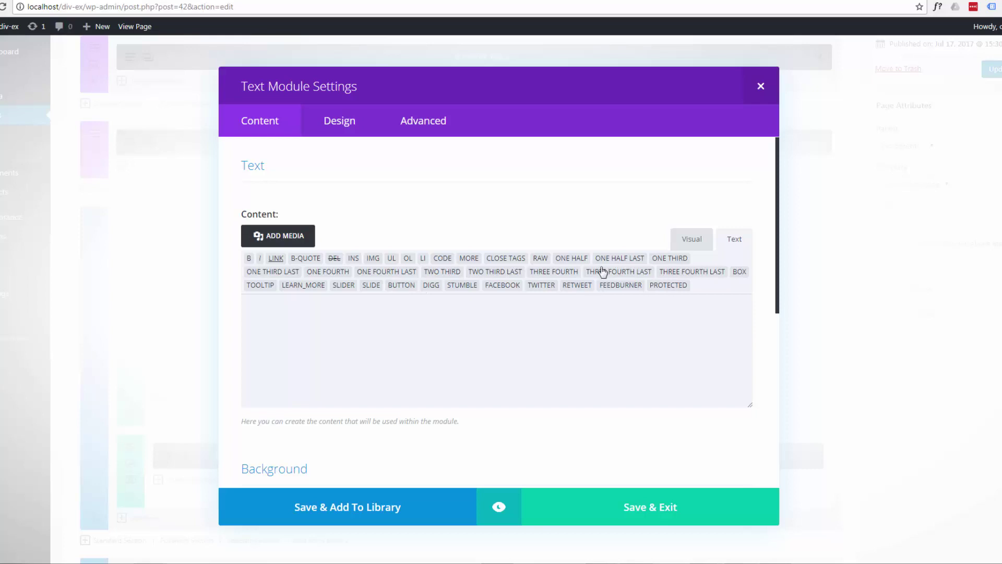
pyautogui.click(699, 241)
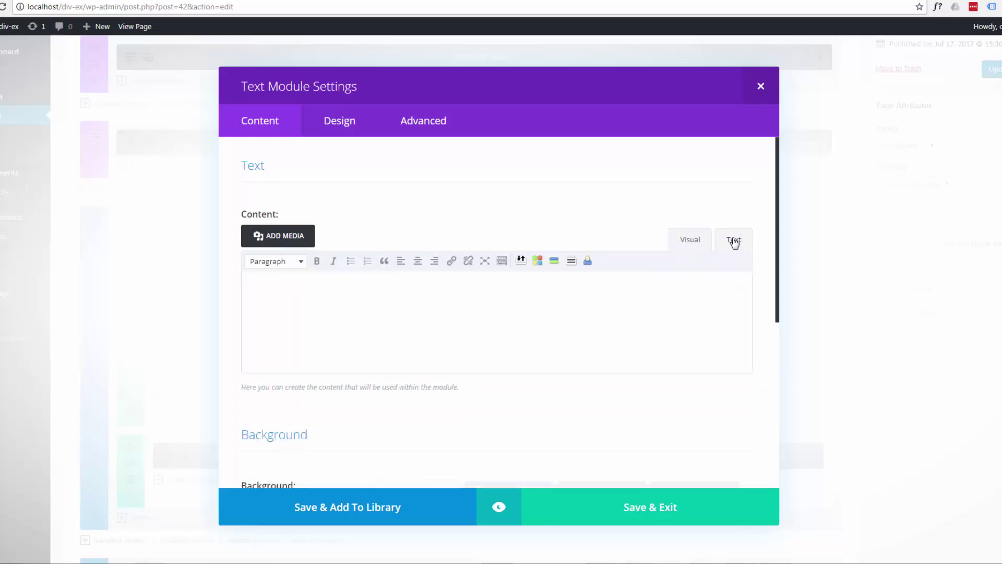
pyautogui.click(734, 241)
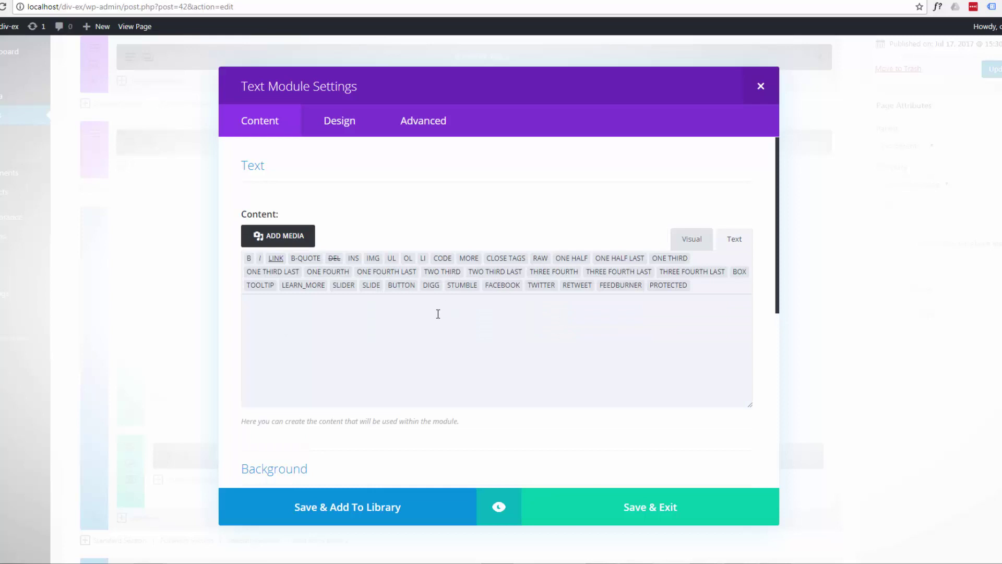
pyautogui.click(286, 317)
pyautogui.write('<iframe src="https://www.facebook.com/plugins/page.php?href=https%3A%2F%2Fwww.facebook.com%2Fsystem22.net%2F&tabs=timeline&width=450&height=600&small_header=true&adapt_container_width=false&hide_cover=true&show_facepile=false&appId" width="450" height="600" style="border:none;overflow:hidden" scrolling="no" frameborder="0" allowTransparency="true"></iframe>')
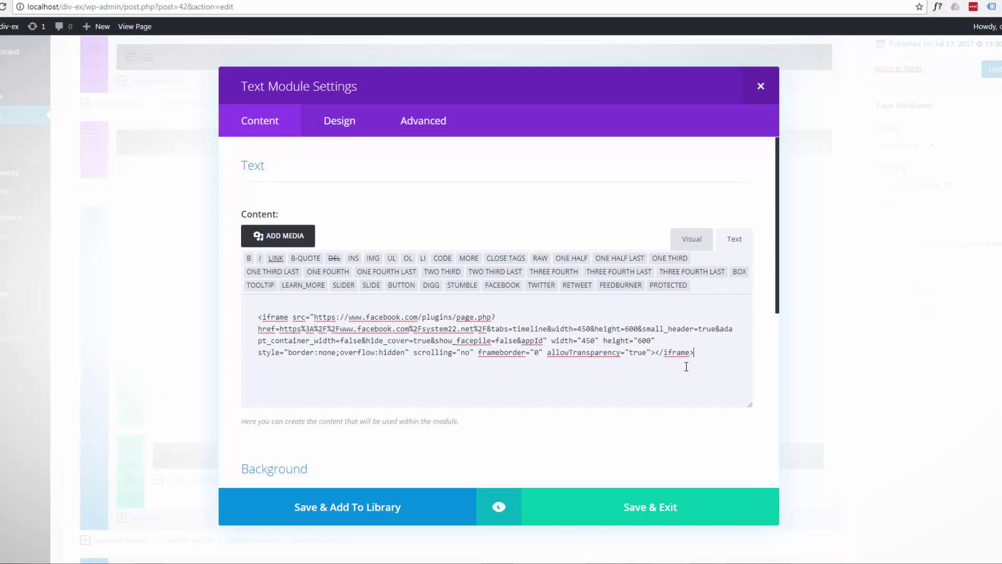
pyautogui.click(692, 517)
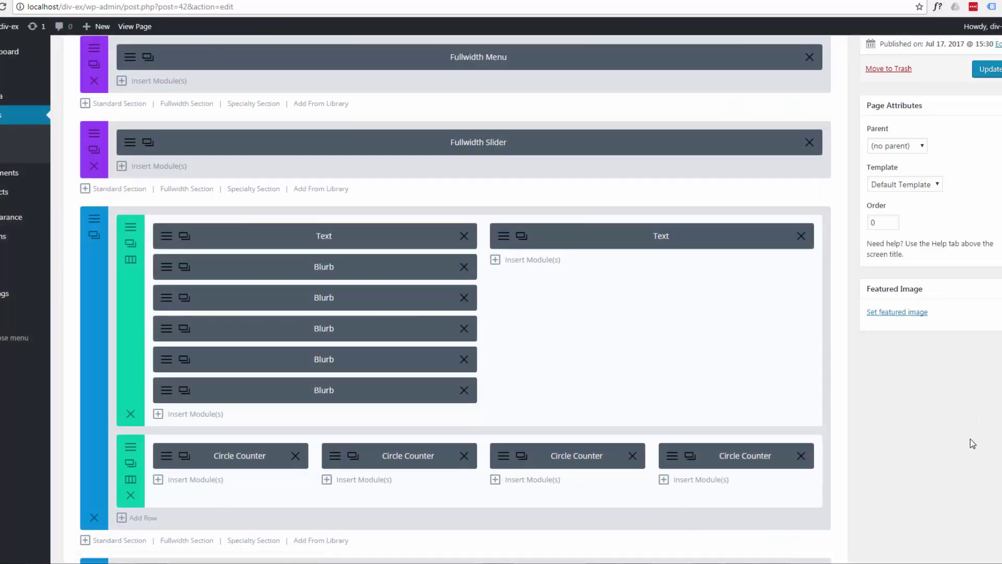
# Update the page and scroll the preview to the Facebook feed beside Our Work Flow
pyautogui.scroll(5, 973, 440)
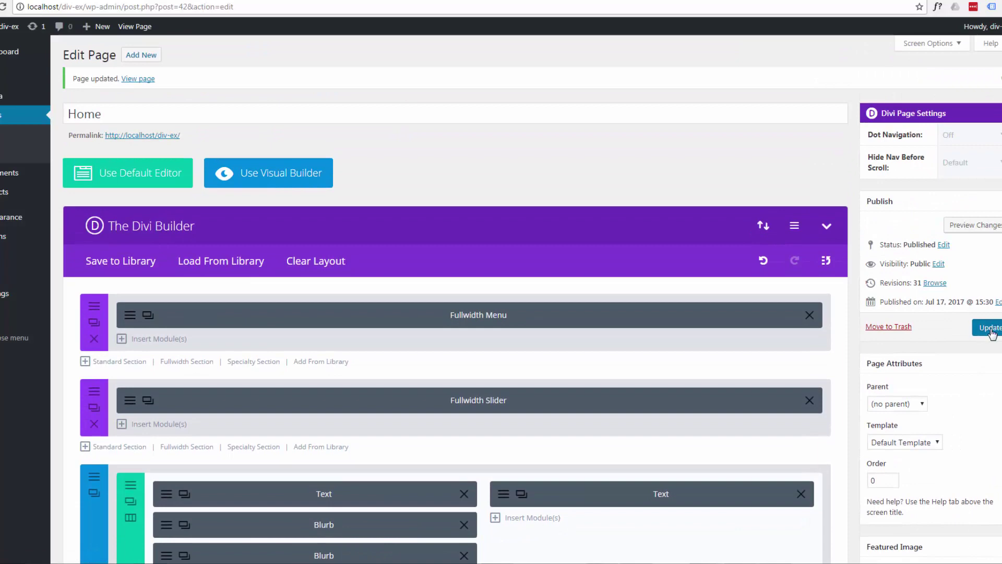
pyautogui.click(990, 329)
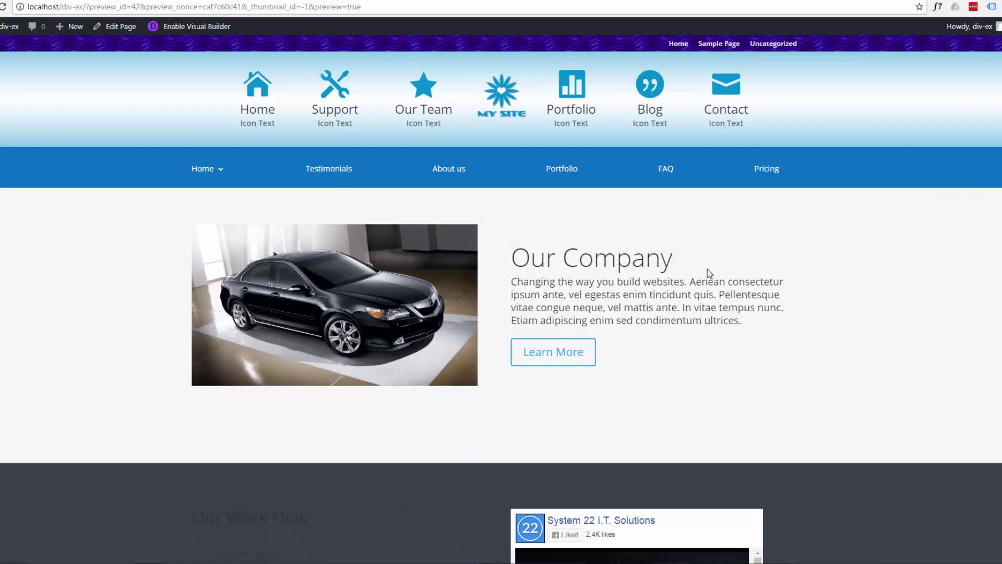
pyautogui.scroll(-3, 707, 268)
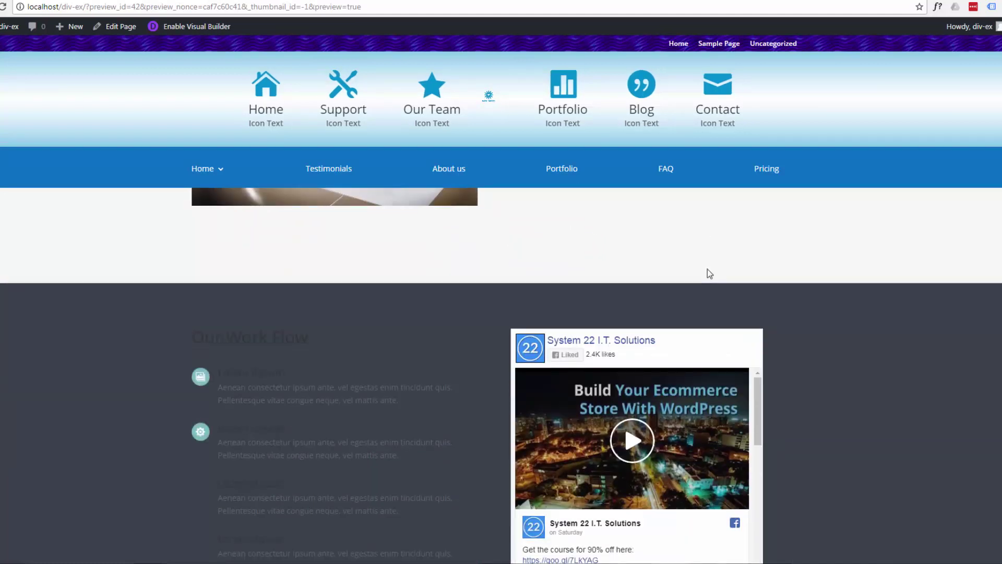
pyautogui.scroll(-3, 708, 272)
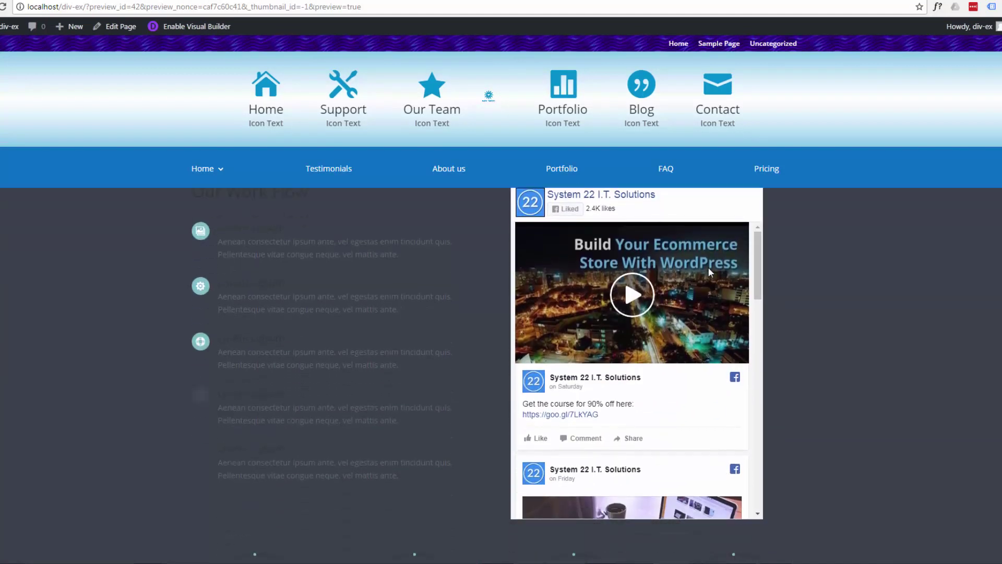
pyautogui.scroll(2, 617, 349)
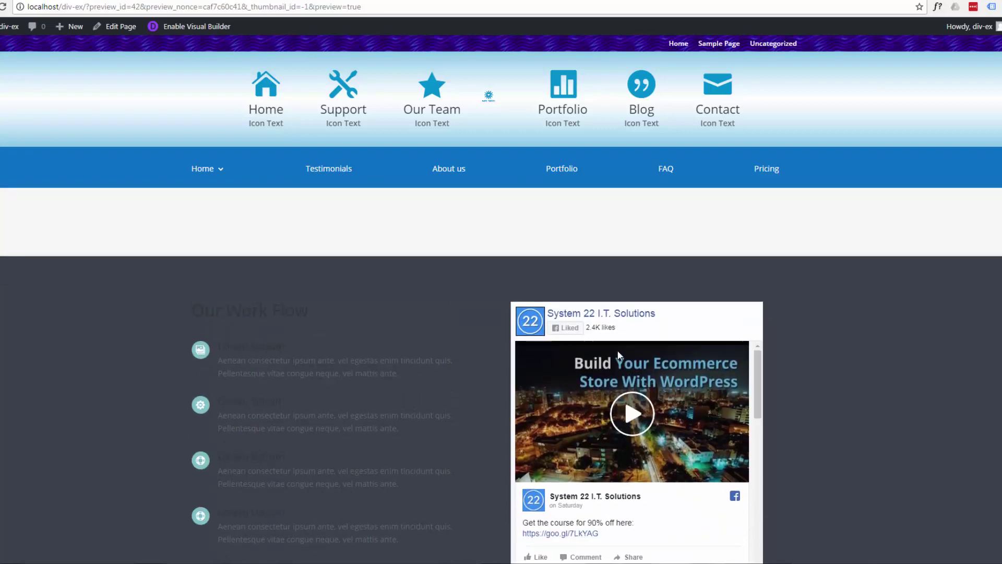
pyautogui.scroll(2, 617, 349)
pyautogui.scroll(-2, 618, 351)
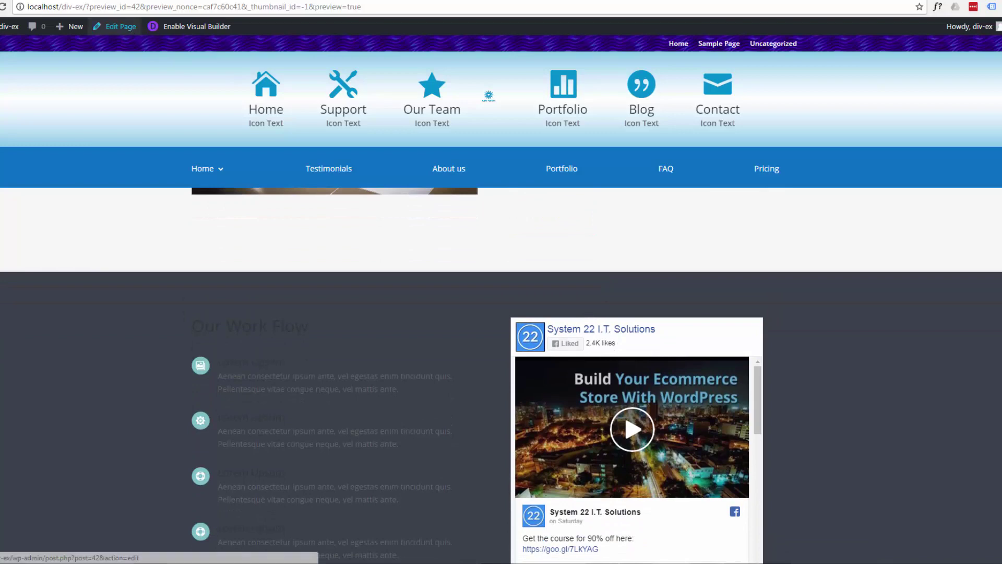
# Back in the editor, add a new Standard Section with a 1/2 + 1/2 row
pyautogui.click(115, 27)
pyautogui.scroll(-3, 228, 414)
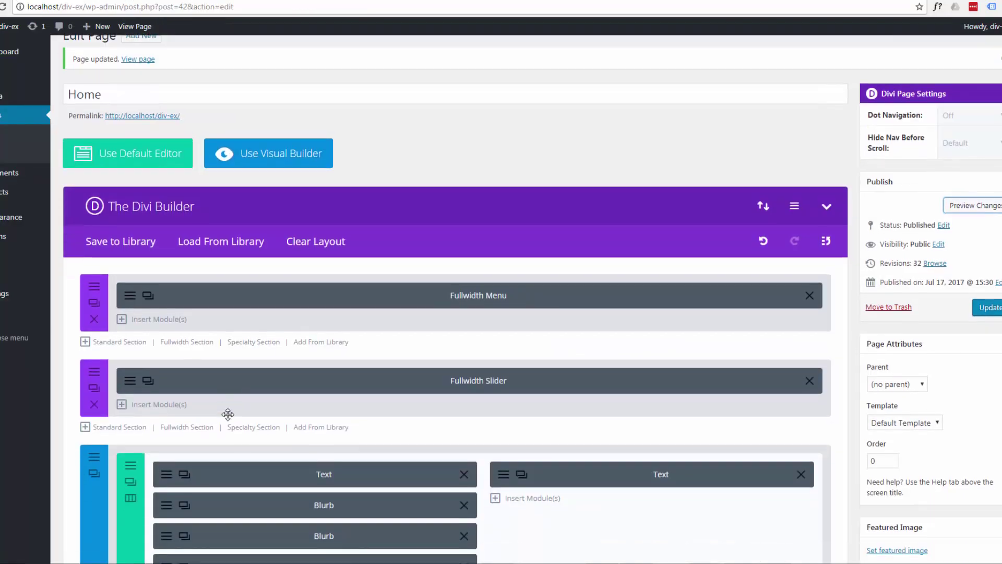
pyautogui.scroll(-5, 79, 378)
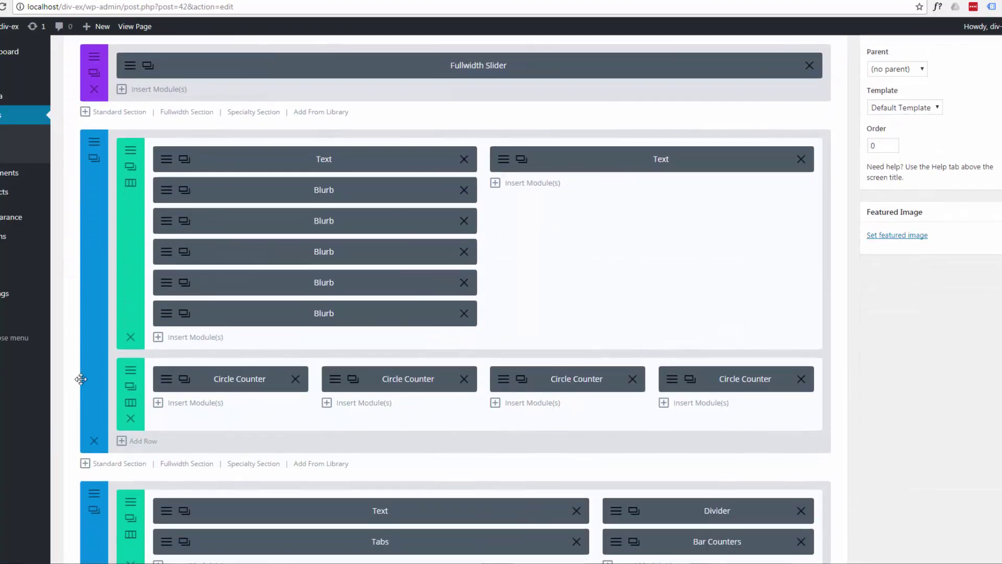
pyautogui.scroll(3, 84, 378)
pyautogui.scroll(2, 83, 378)
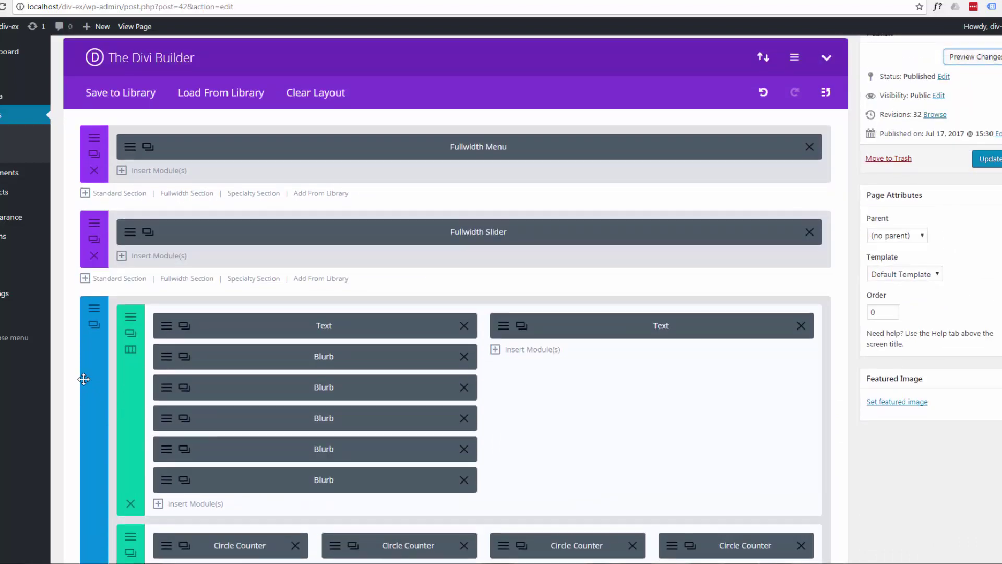
pyautogui.scroll(-1, 84, 379)
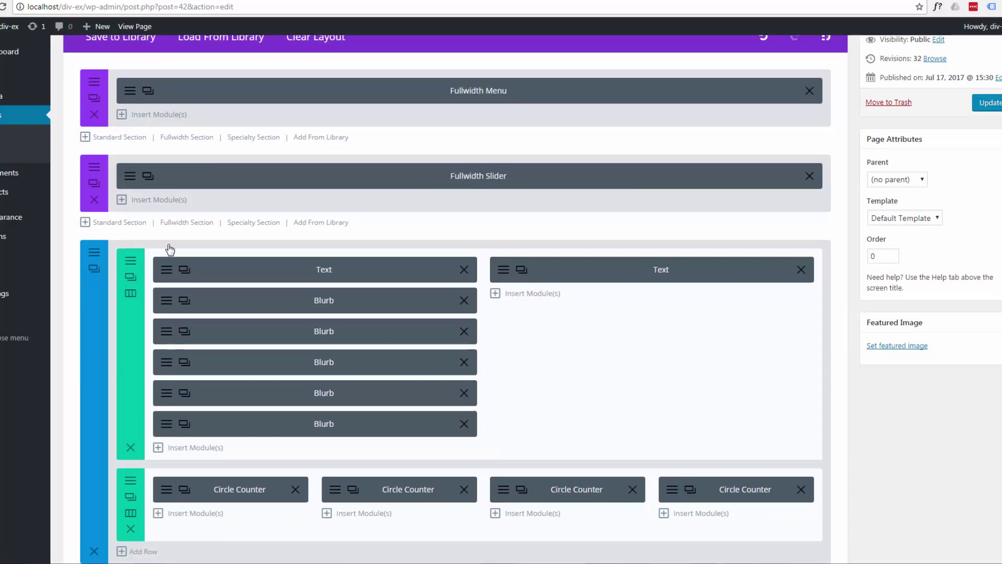
pyautogui.click(110, 224)
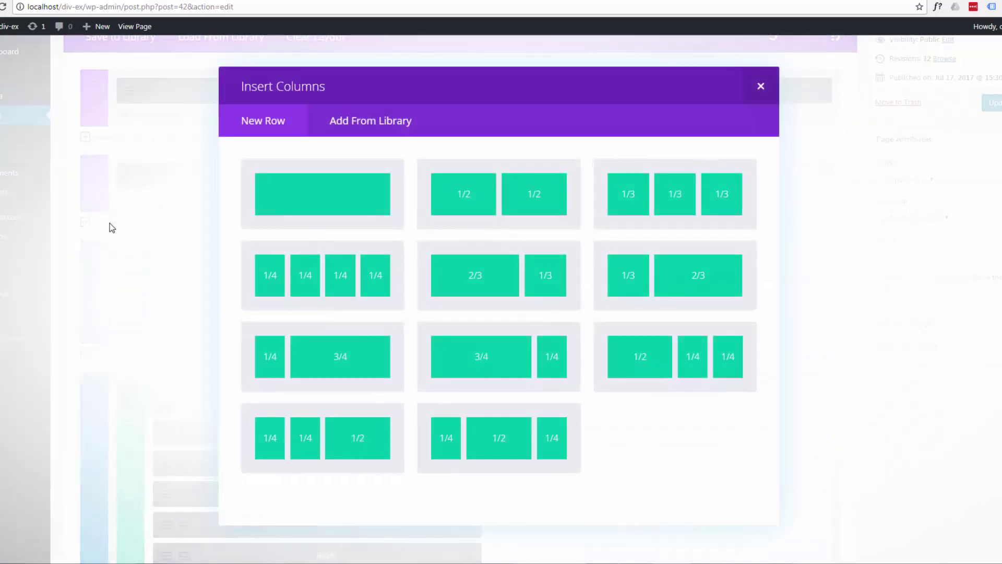
pyautogui.click(456, 214)
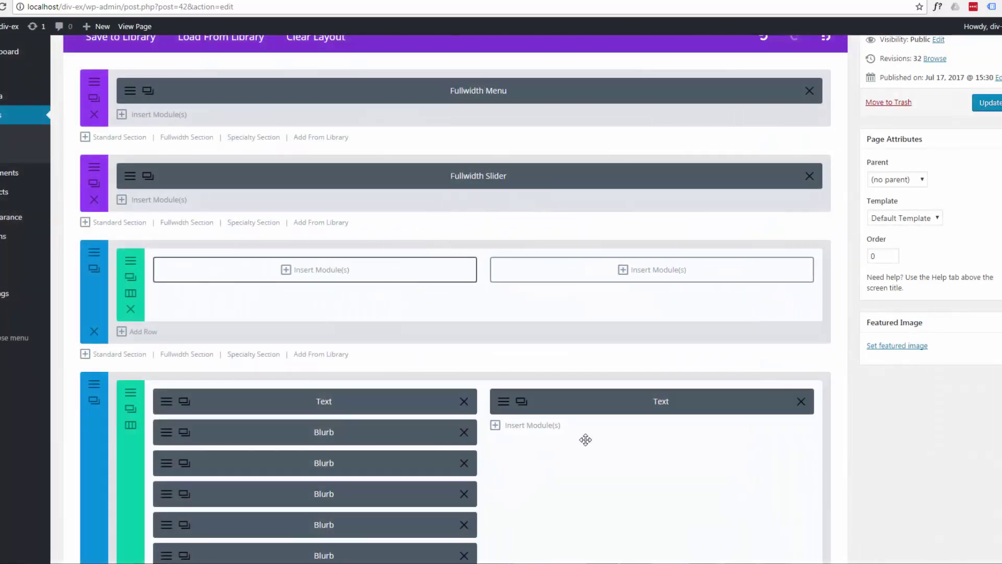
# Move the feed Text right and the work-flow Text with its Blurbs left in the new row
pyautogui.moveTo(590, 389); pyautogui.dragTo(584, 269)
pyautogui.moveTo(349, 406); pyautogui.dragTo(323, 272)
pyautogui.moveTo(308, 408); pyautogui.dragTo(303, 346)
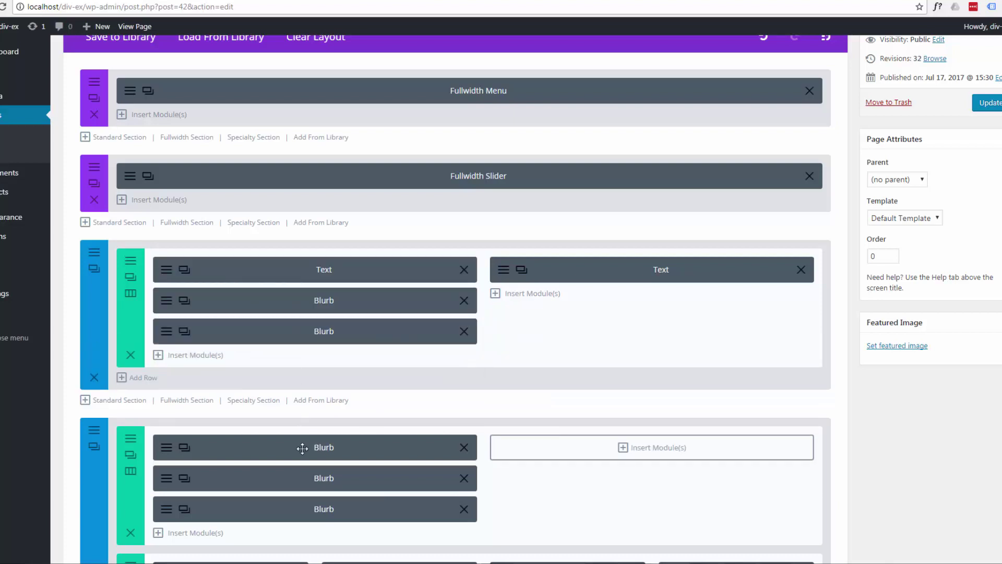
pyautogui.moveTo(302, 445); pyautogui.dragTo(296, 355)
pyautogui.moveTo(290, 478); pyautogui.dragTo(295, 388)
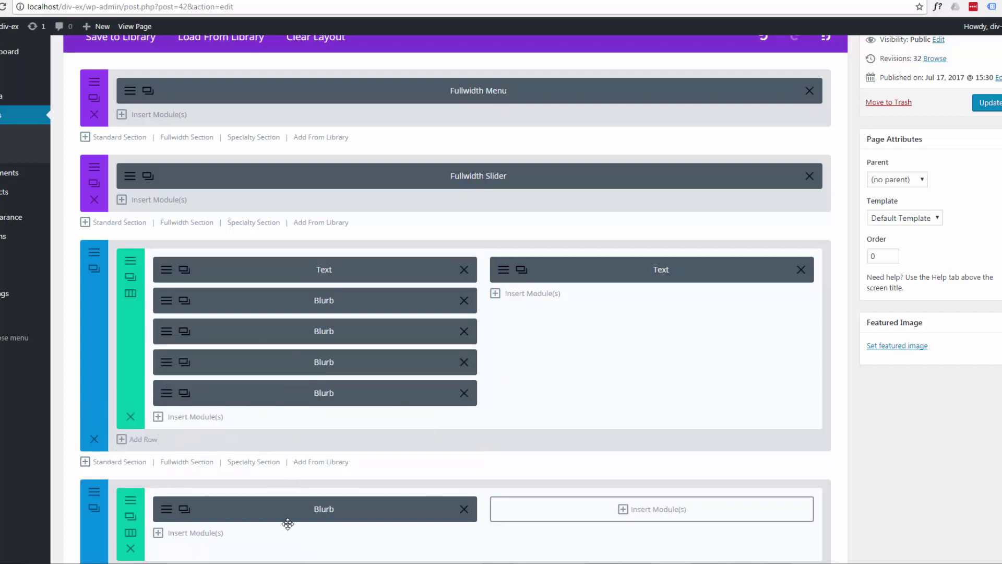
pyautogui.moveTo(287, 519); pyautogui.dragTo(291, 446)
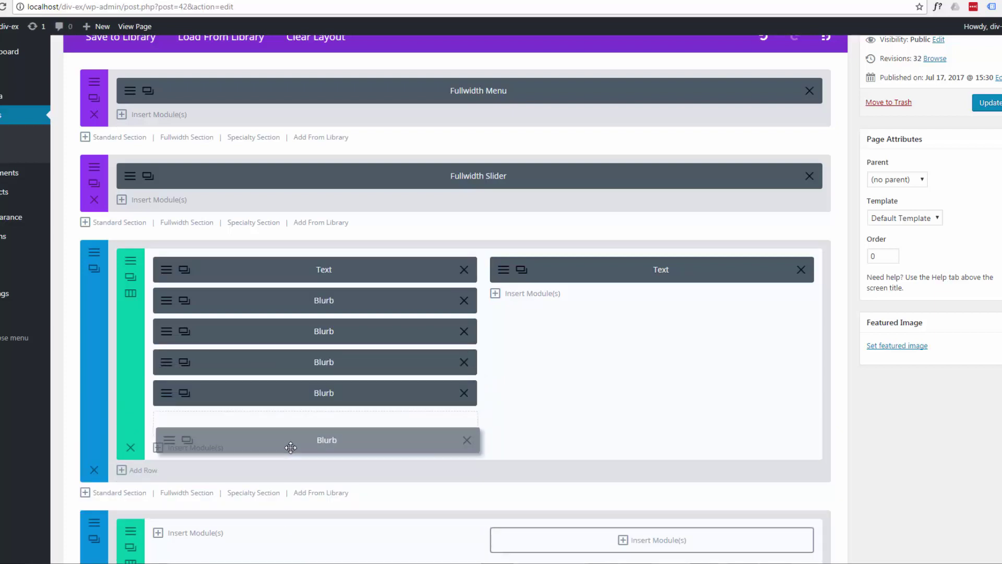
# Delete the leftover empty two-column row and update the page
pyautogui.scroll(-1, 410, 428)
pyautogui.scroll(-3, 411, 429)
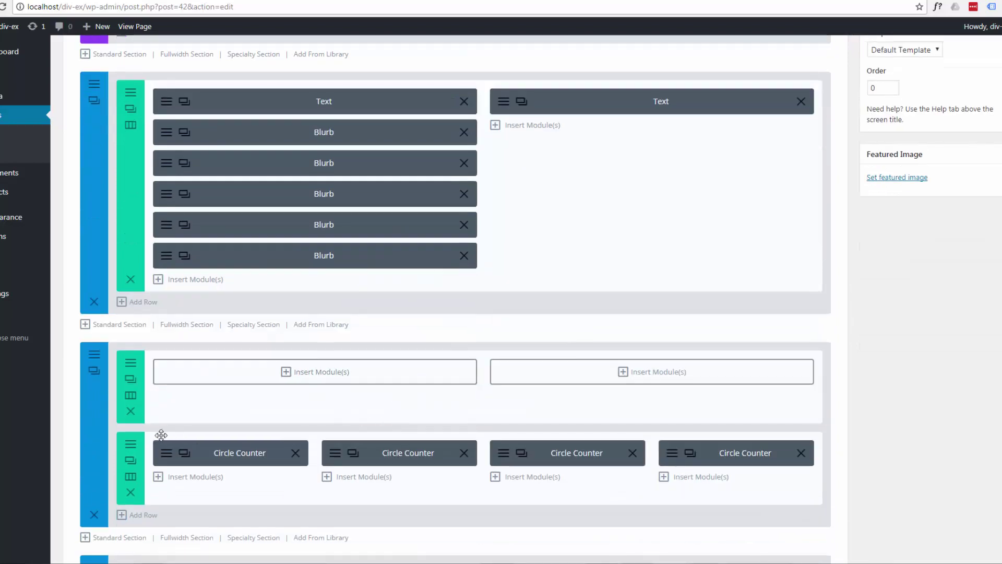
pyautogui.click(130, 412)
pyautogui.scroll(2, 799, 353)
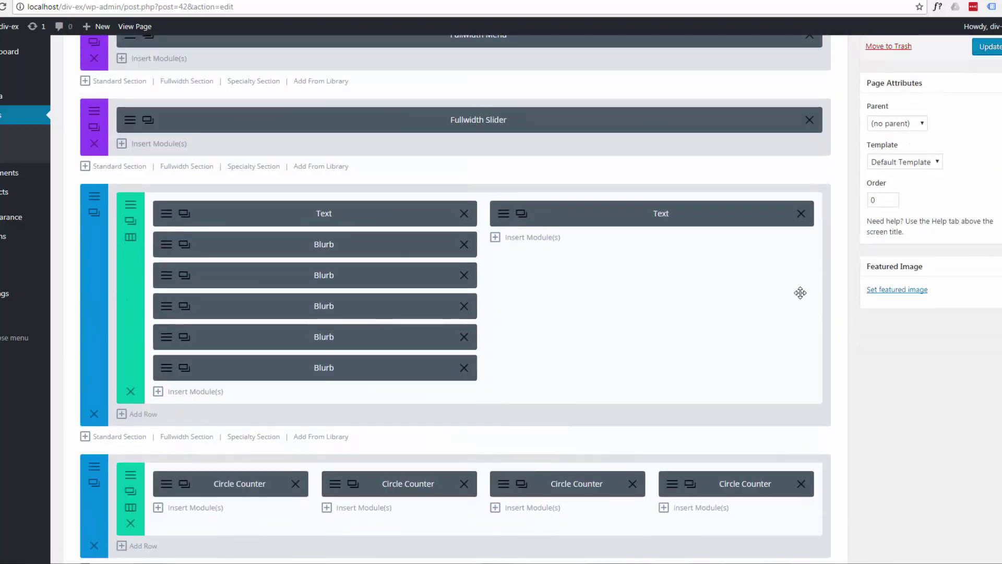
pyautogui.scroll(3, 887, 250)
pyautogui.click(990, 216)
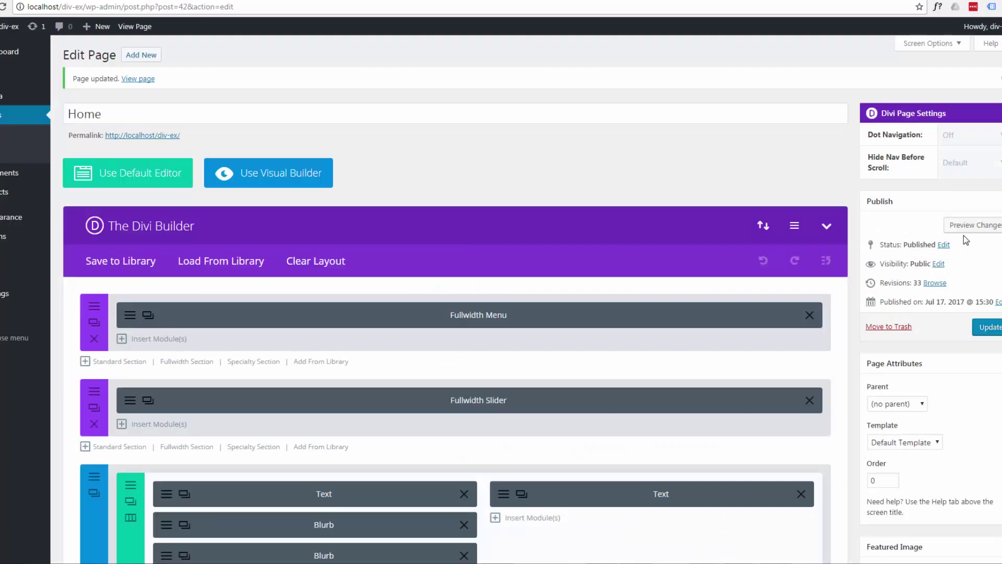
# Preview the updated page and scroll through Our Work Flow and the Facebook feed in the white section
pyautogui.click(966, 226)
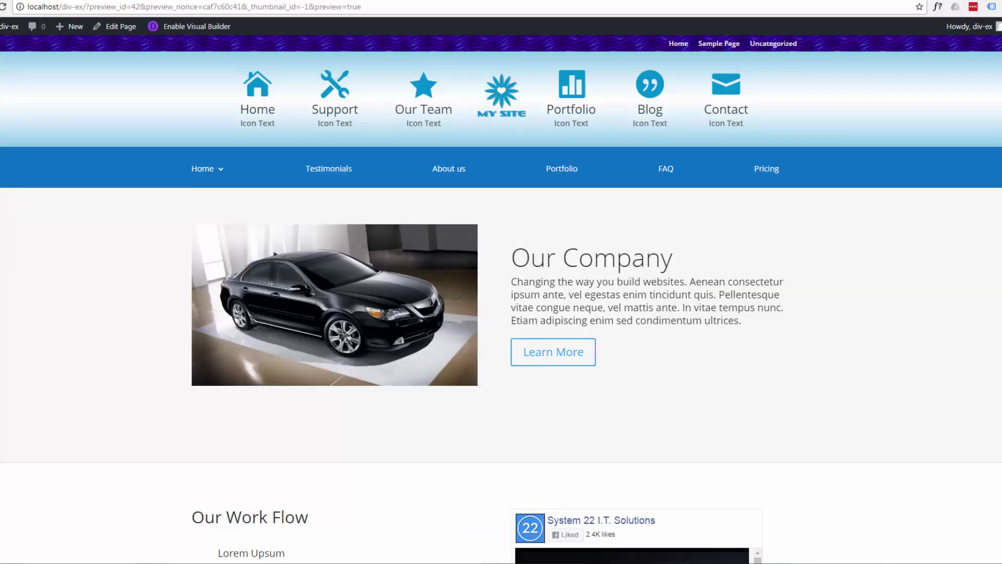
pyautogui.scroll(-5, 95, 240)
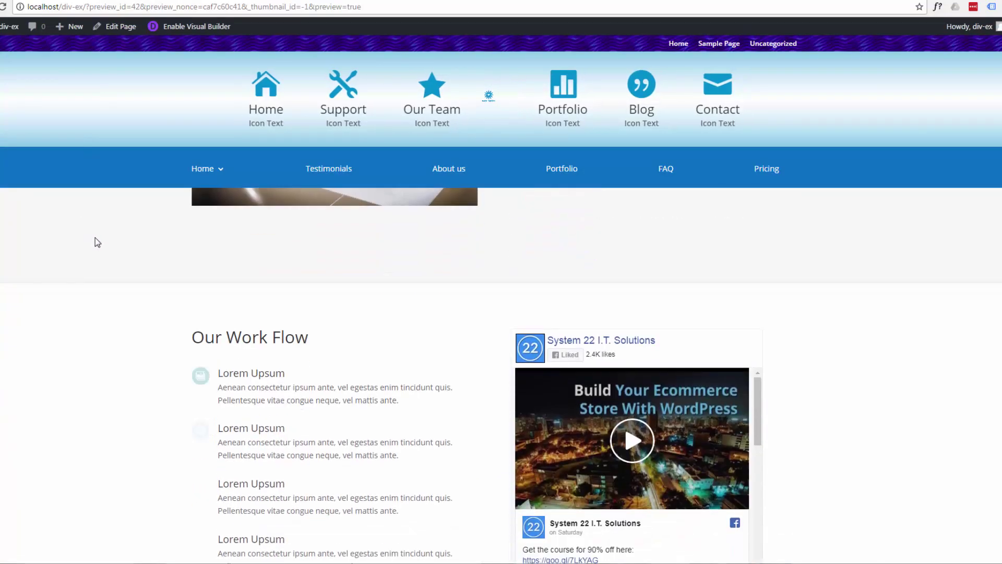
pyautogui.scroll(-2, 95, 241)
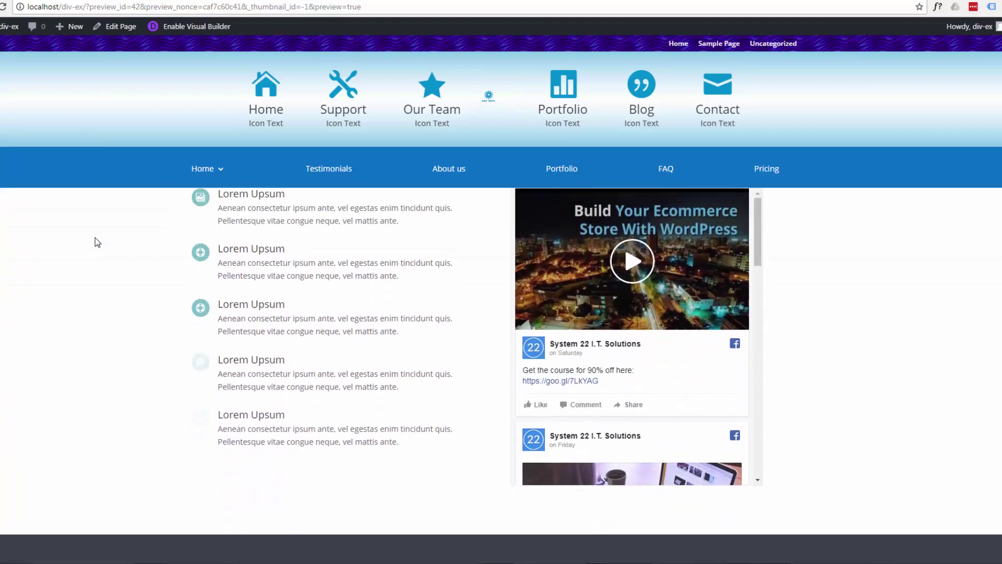
pyautogui.scroll(2, 95, 239)
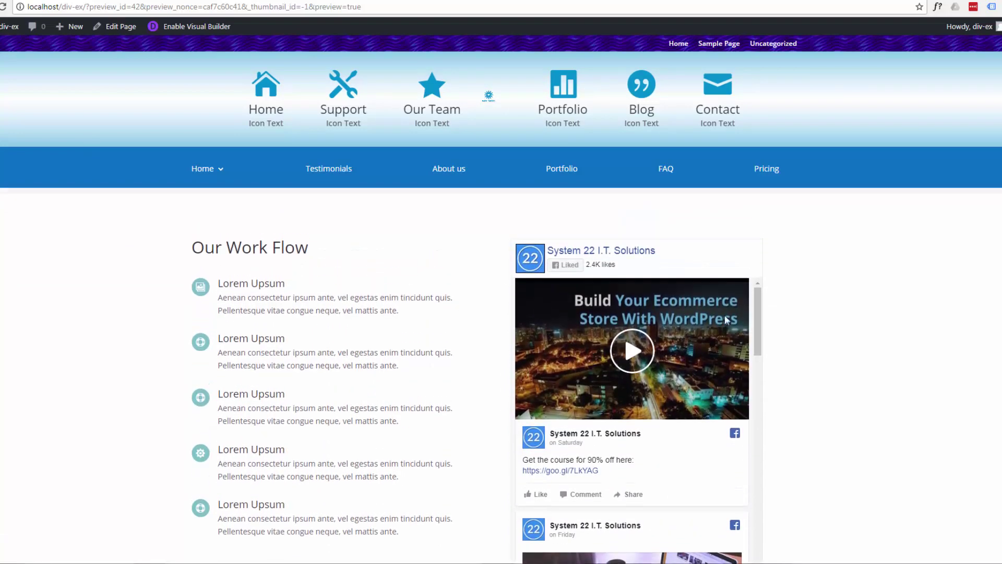
pyautogui.scroll(-1, 805, 319)
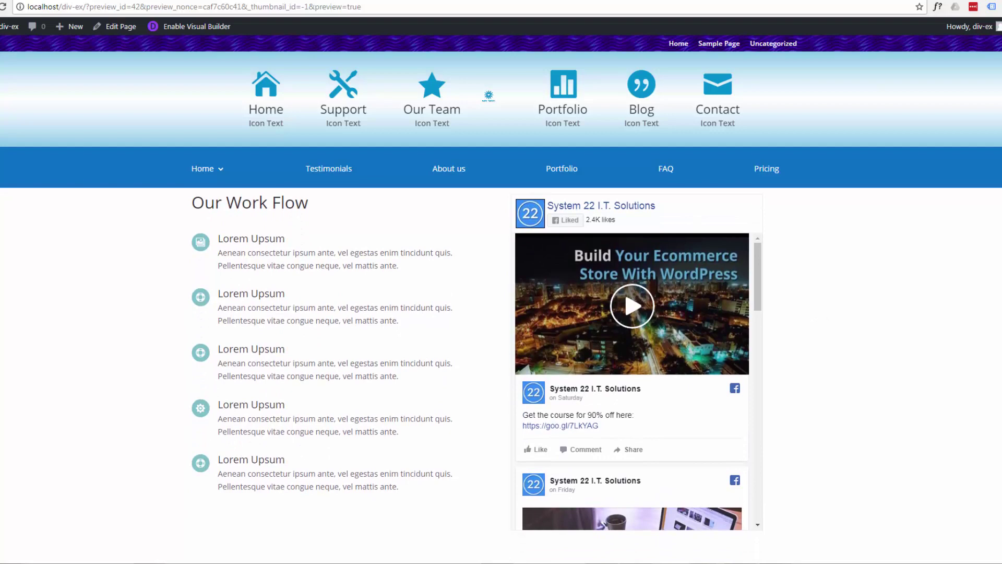
pyautogui.scroll(-2, 805, 319)
pyautogui.scroll(2, 806, 318)
pyautogui.scroll(-1, 805, 318)
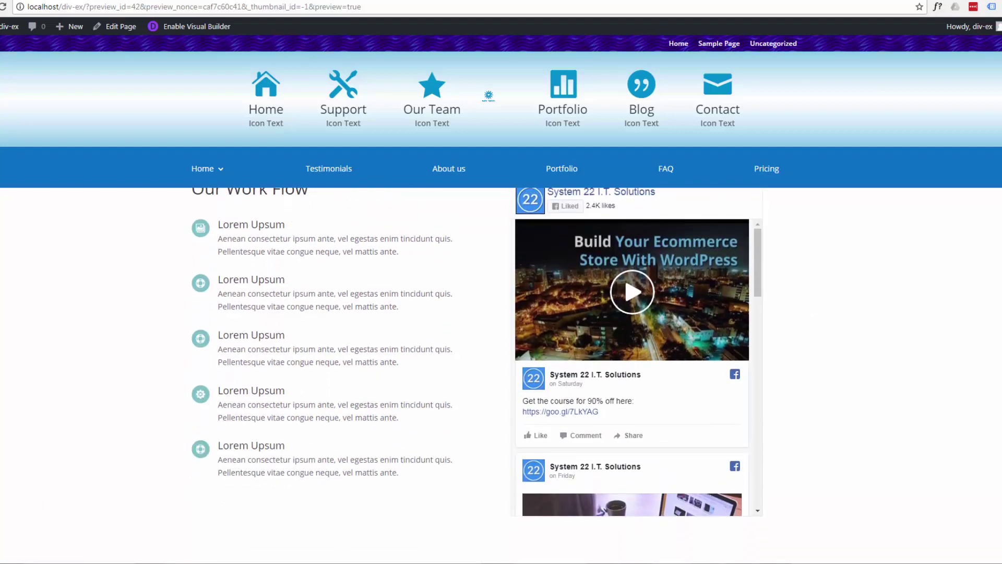
pyautogui.scroll(1, 936, 257)
pyautogui.scroll(-10, 700, 310)
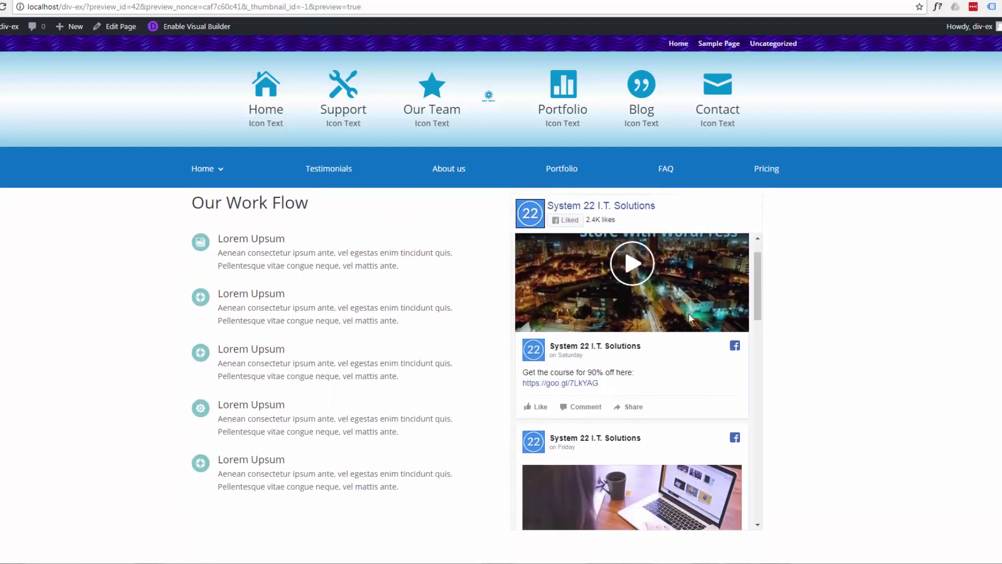
pyautogui.scroll(-6, 688, 313)
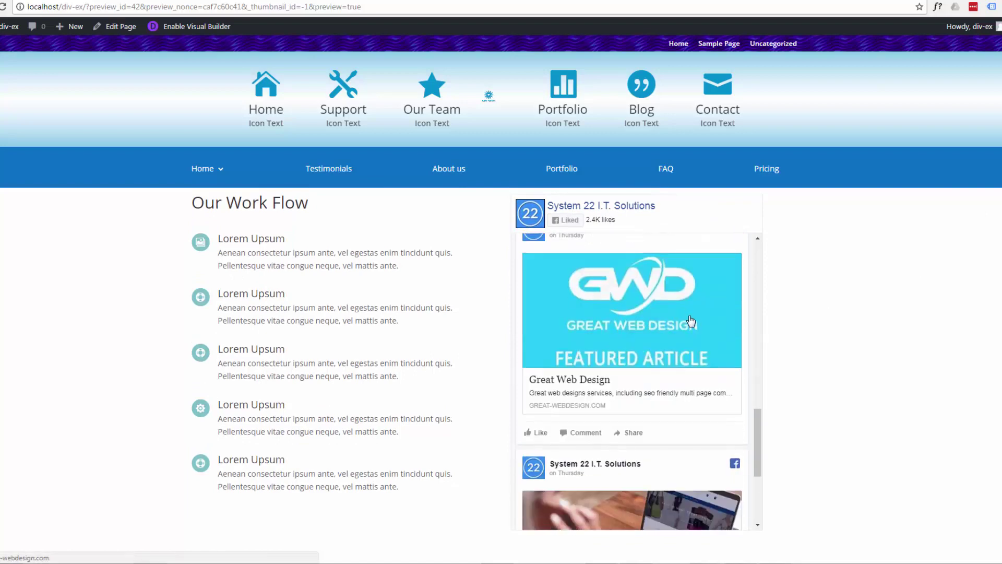
pyautogui.scroll(-2, 690, 322)
pyautogui.scroll(-5, 675, 313)
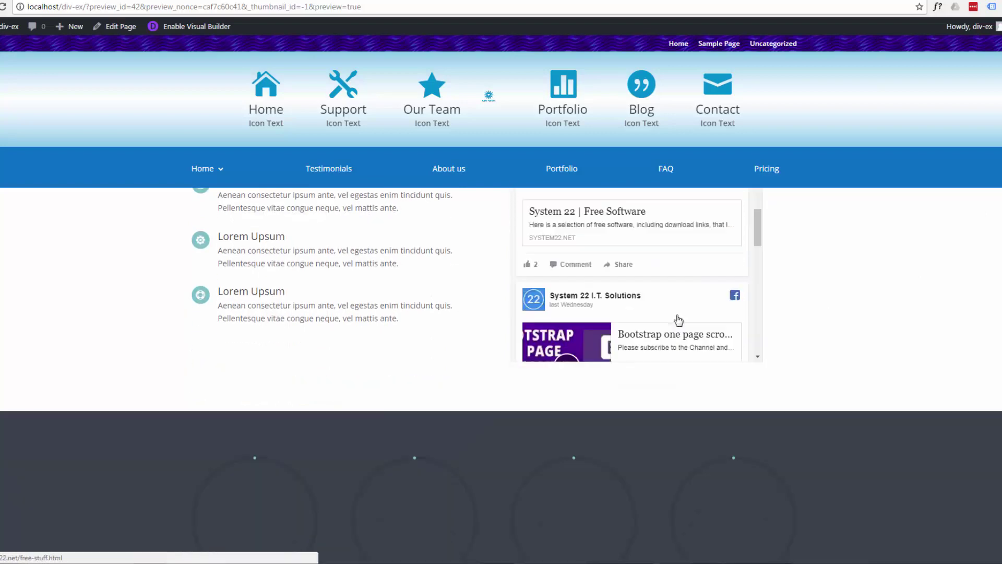
pyautogui.scroll(-4, 678, 318)
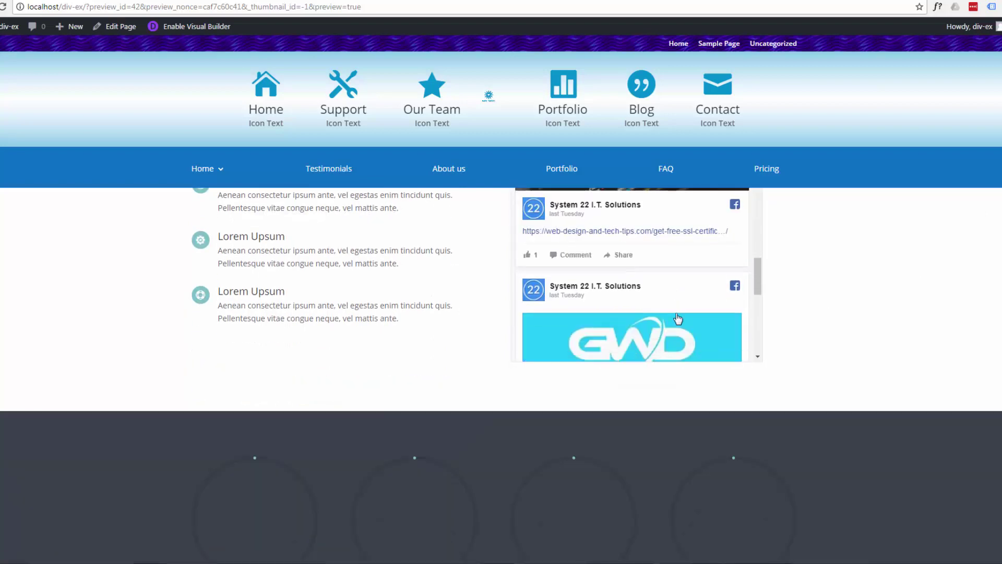
pyautogui.scroll(6, 679, 319)
pyautogui.scroll(6, 682, 320)
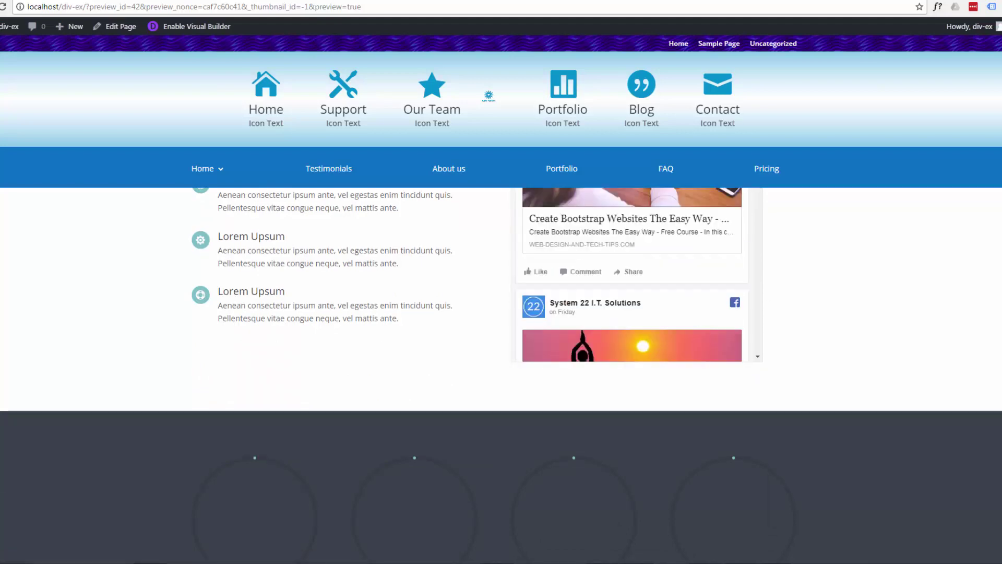
pyautogui.scroll(4, 874, 307)
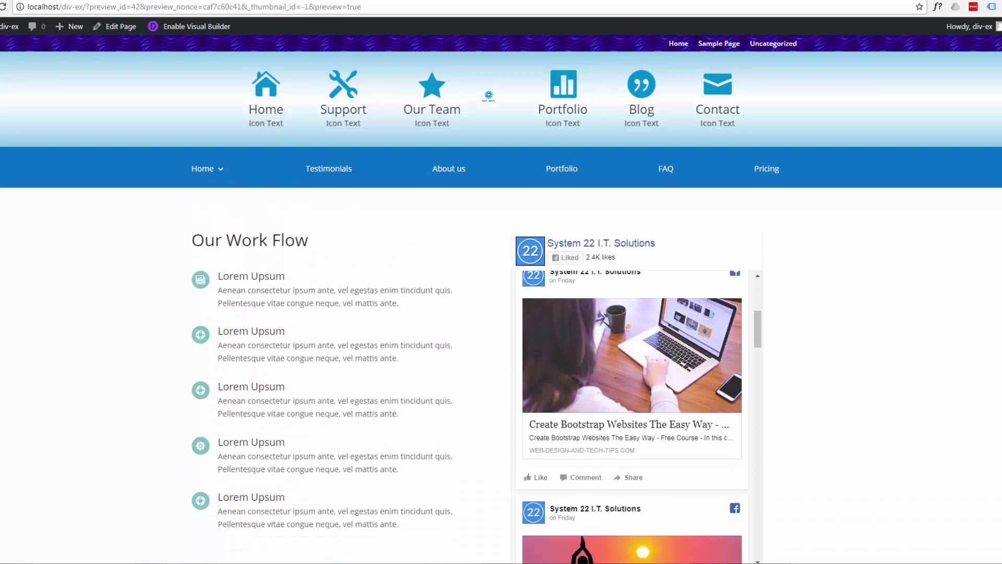
pyautogui.scroll(8, 646, 394)
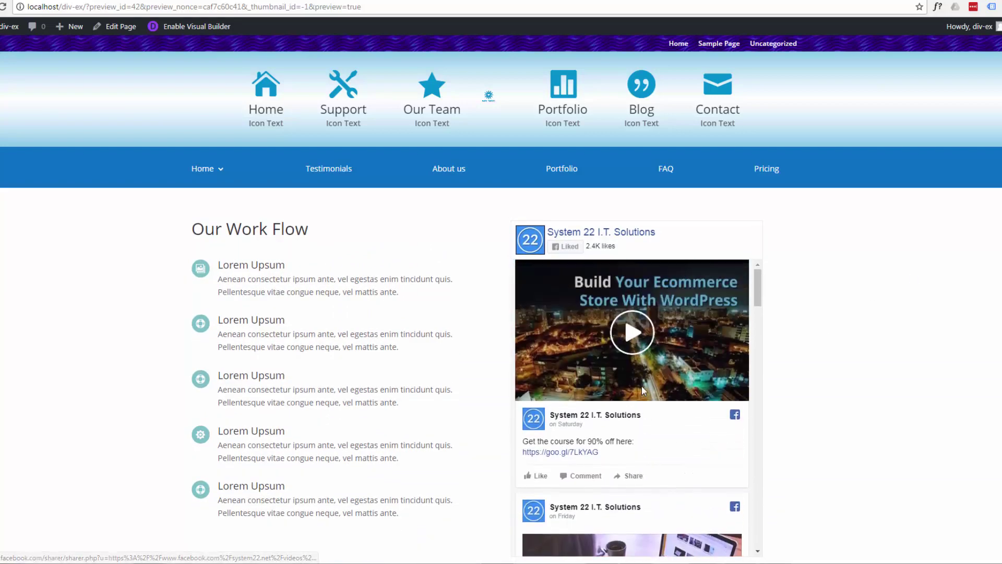
pyautogui.scroll(2, 849, 461)
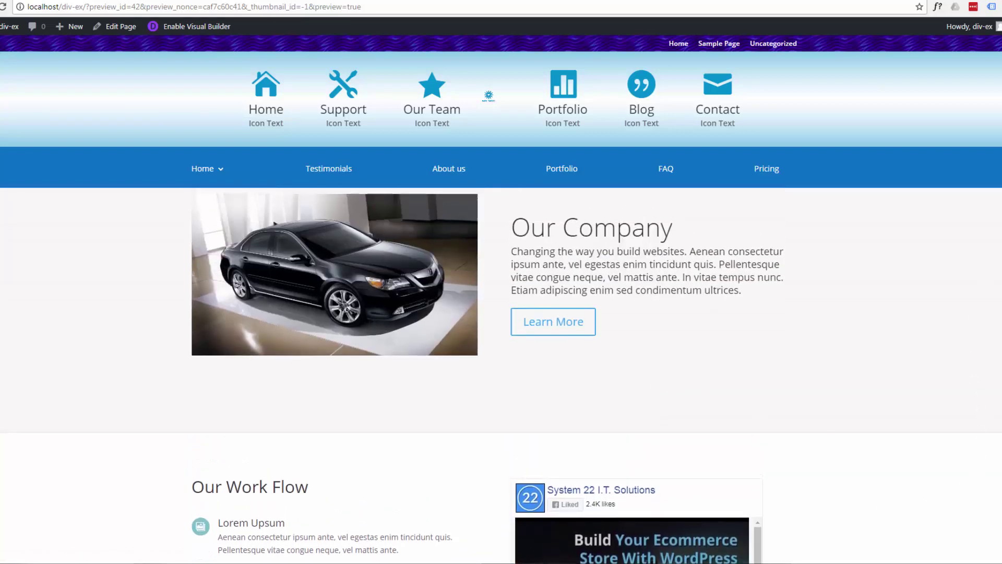
pyautogui.scroll(-6, 501, 376)
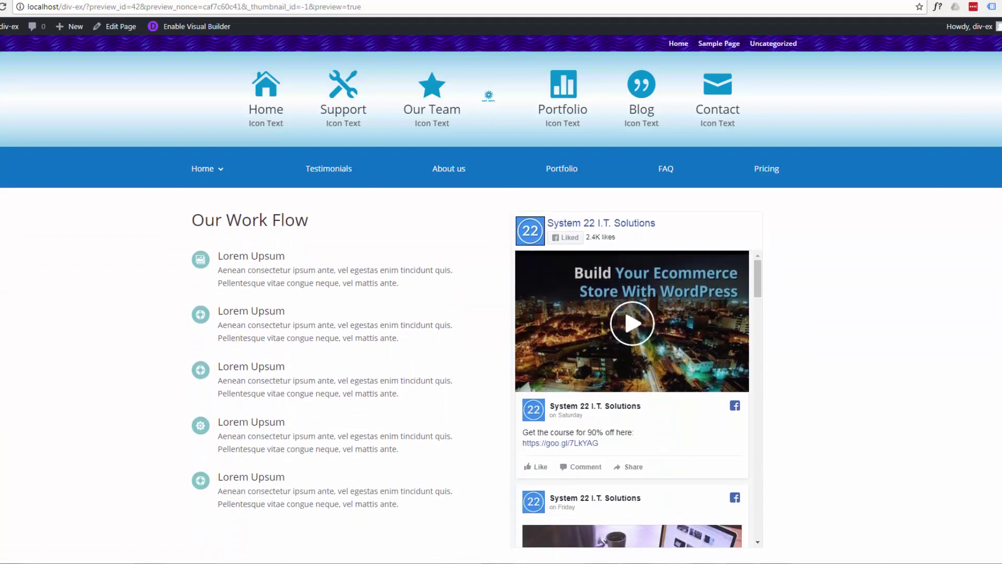